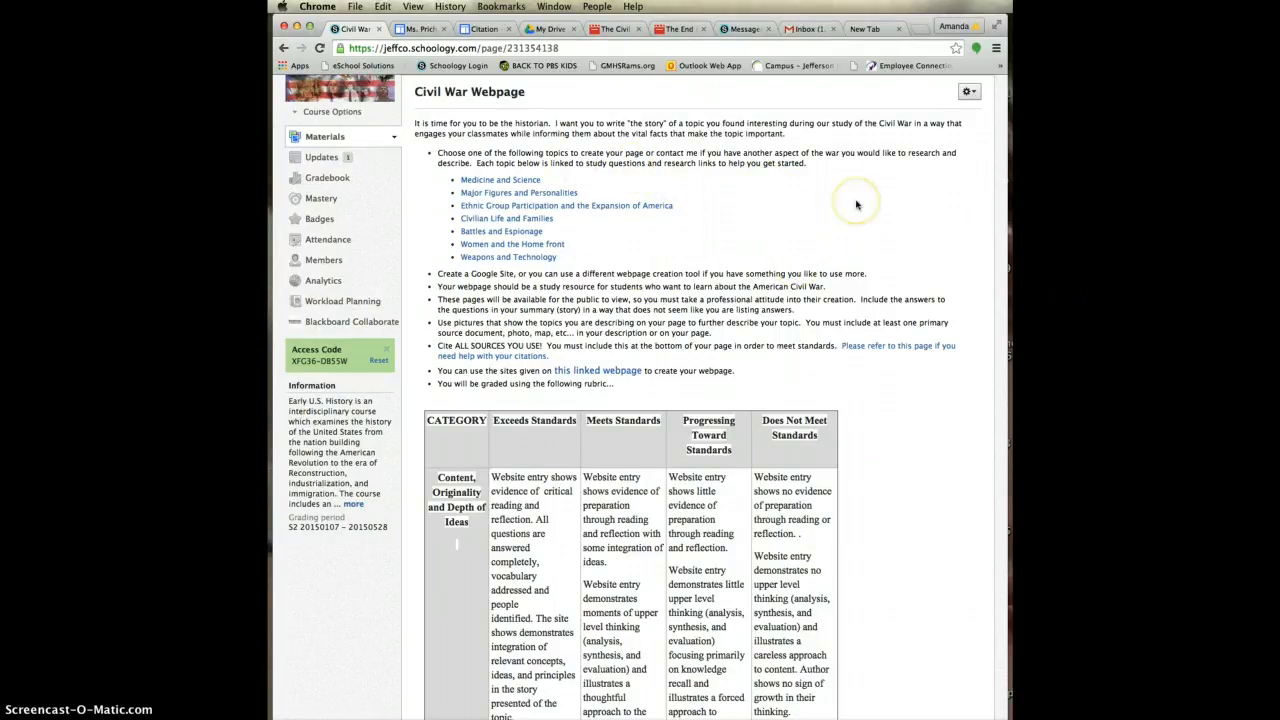
- Review the Civil War Webpage assignment's instructions and read through its grading rubric
{"action": "scroll", "coordinate": [856, 205], "scroll_direction": "up", "scroll_amount": 2}
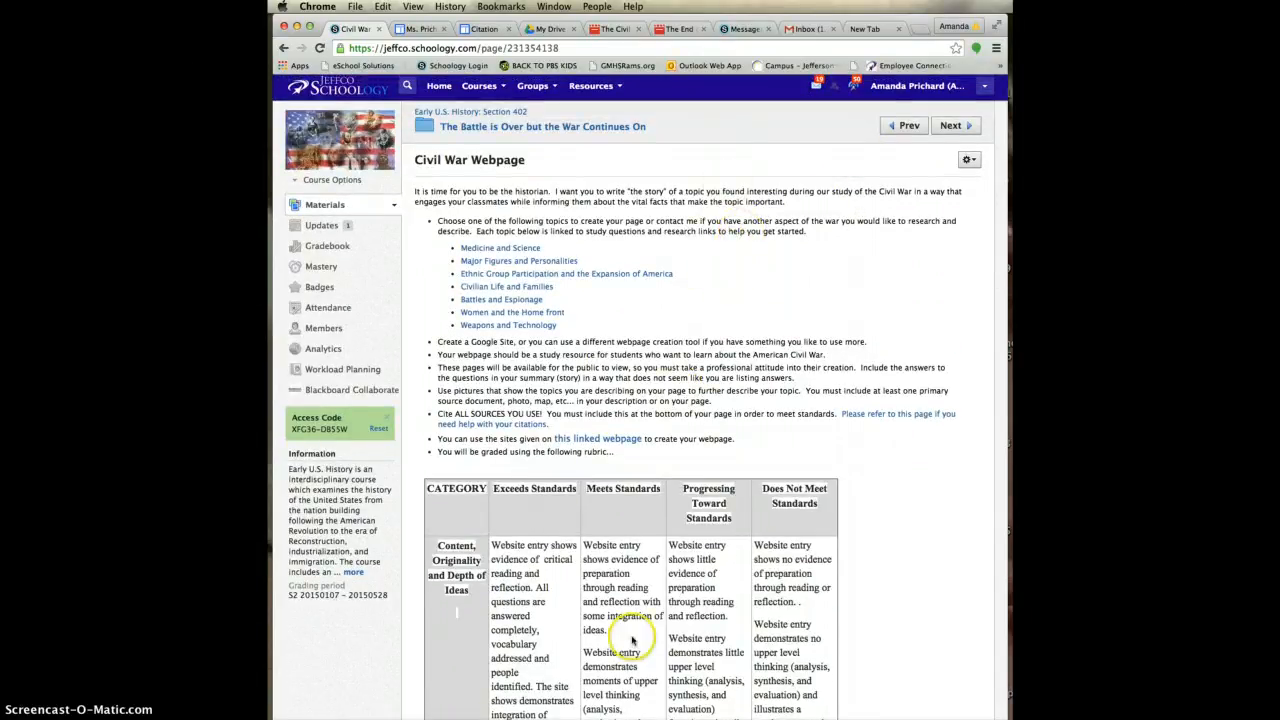
{"action": "scroll", "coordinate": [722, 513], "scroll_direction": "down", "scroll_amount": 10}
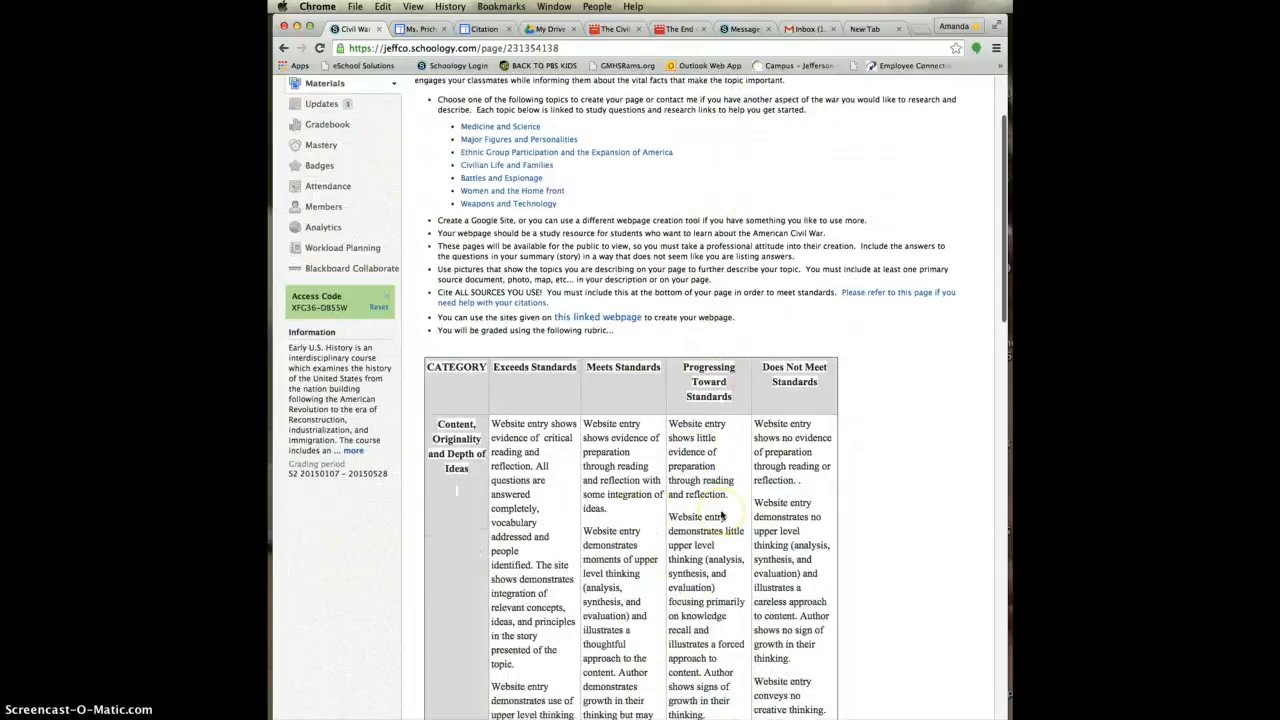
{"action": "scroll", "coordinate": [722, 513], "scroll_direction": "down", "scroll_amount": 14}
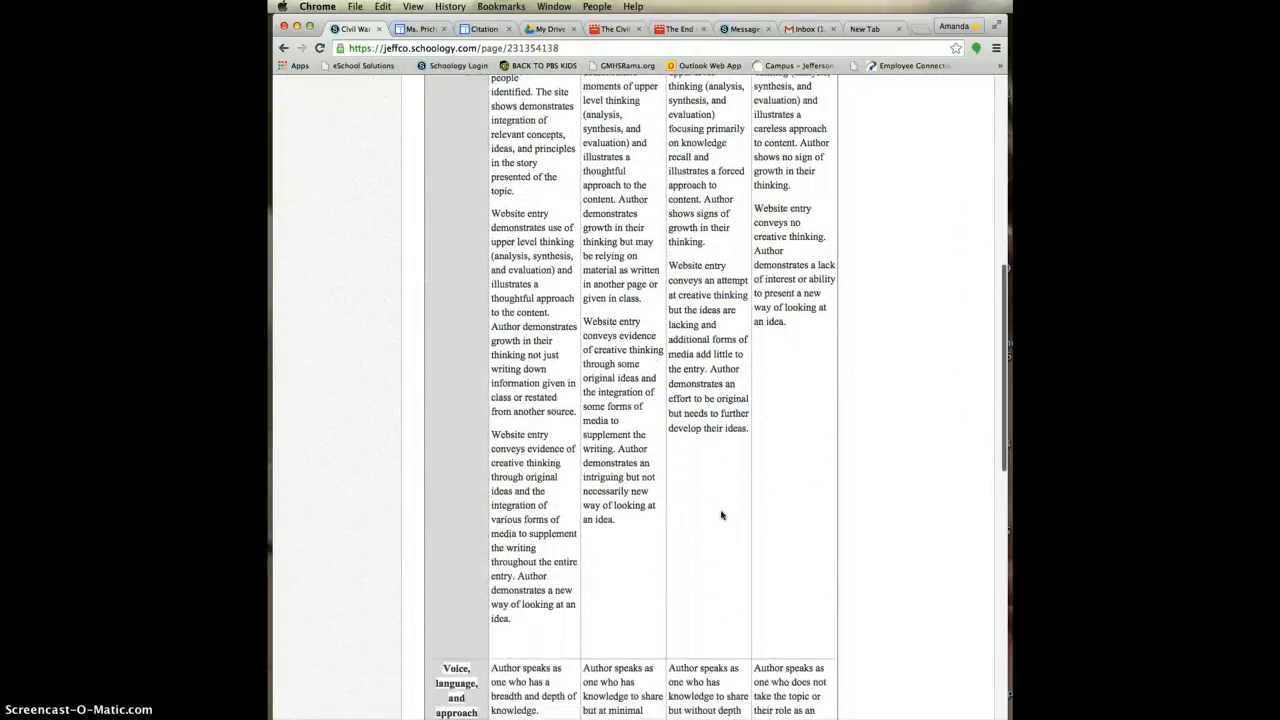
{"action": "scroll", "coordinate": [722, 513], "scroll_direction": "down", "scroll_amount": 3}
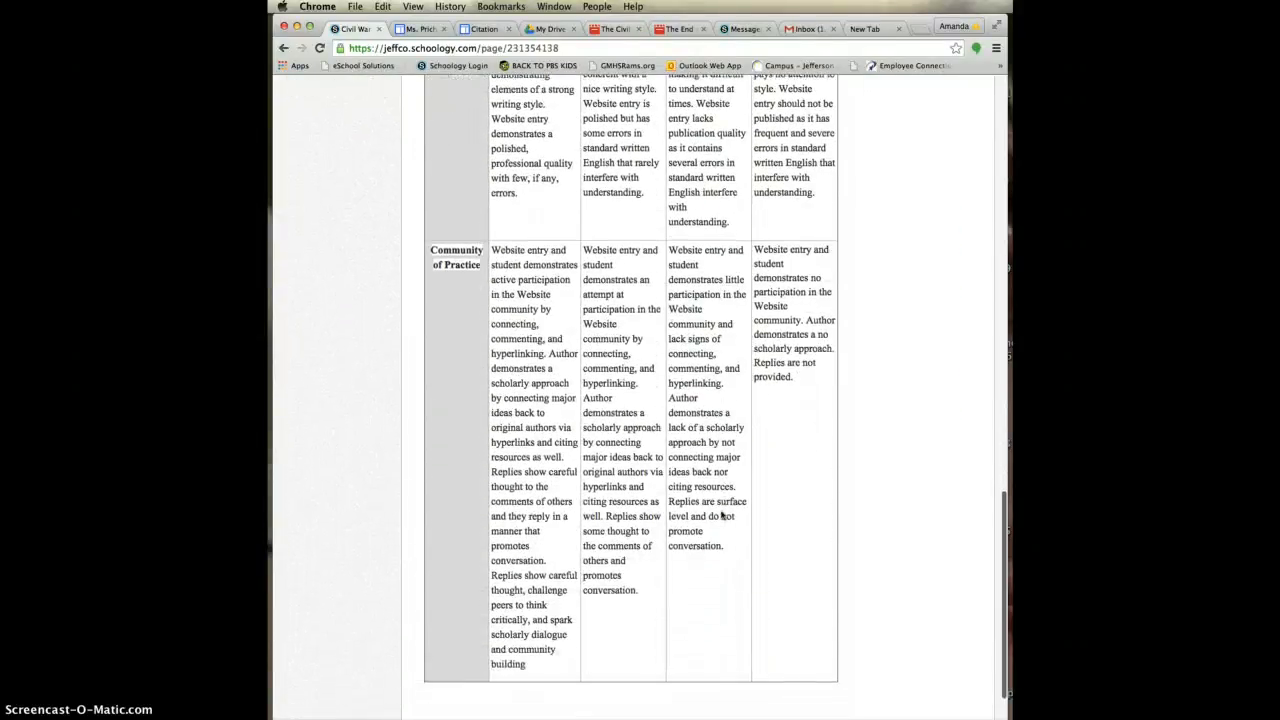
{"action": "scroll", "coordinate": [722, 513], "scroll_direction": "up", "scroll_amount": 20}
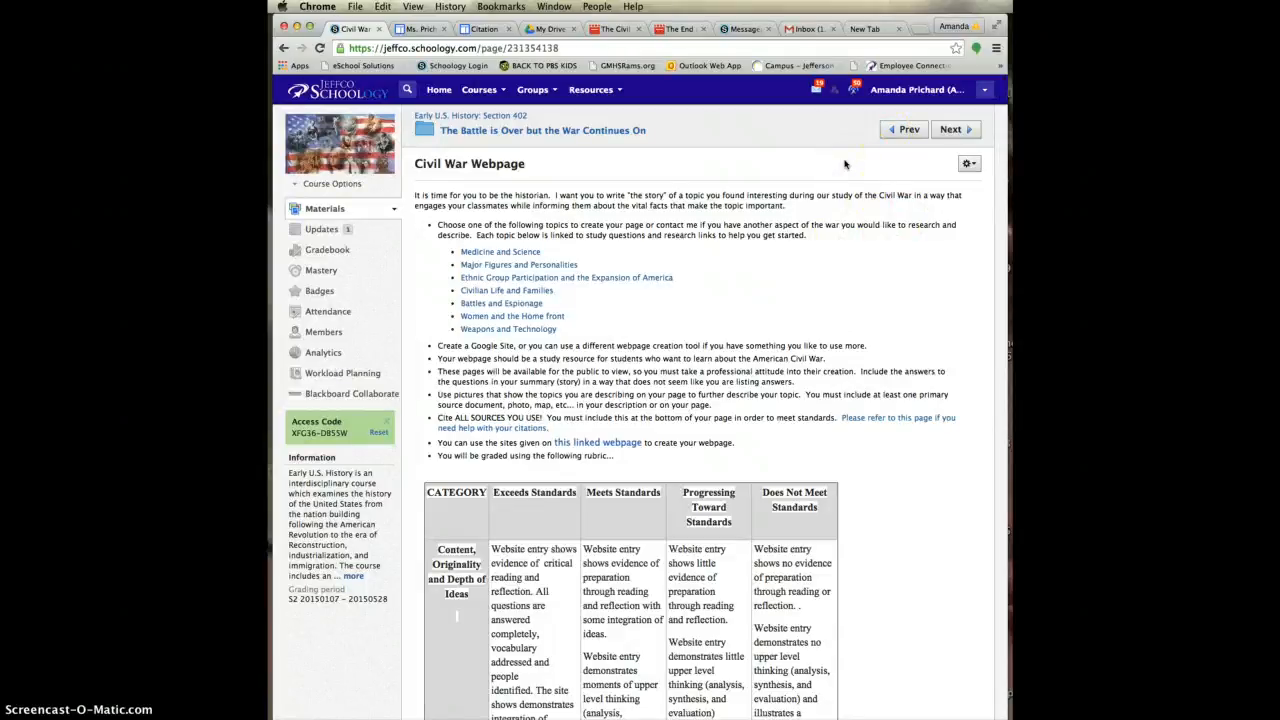
- Open Google Sites from Google's full product list in the New Tab page
{"action": "left_click", "coordinate": [871, 29]}
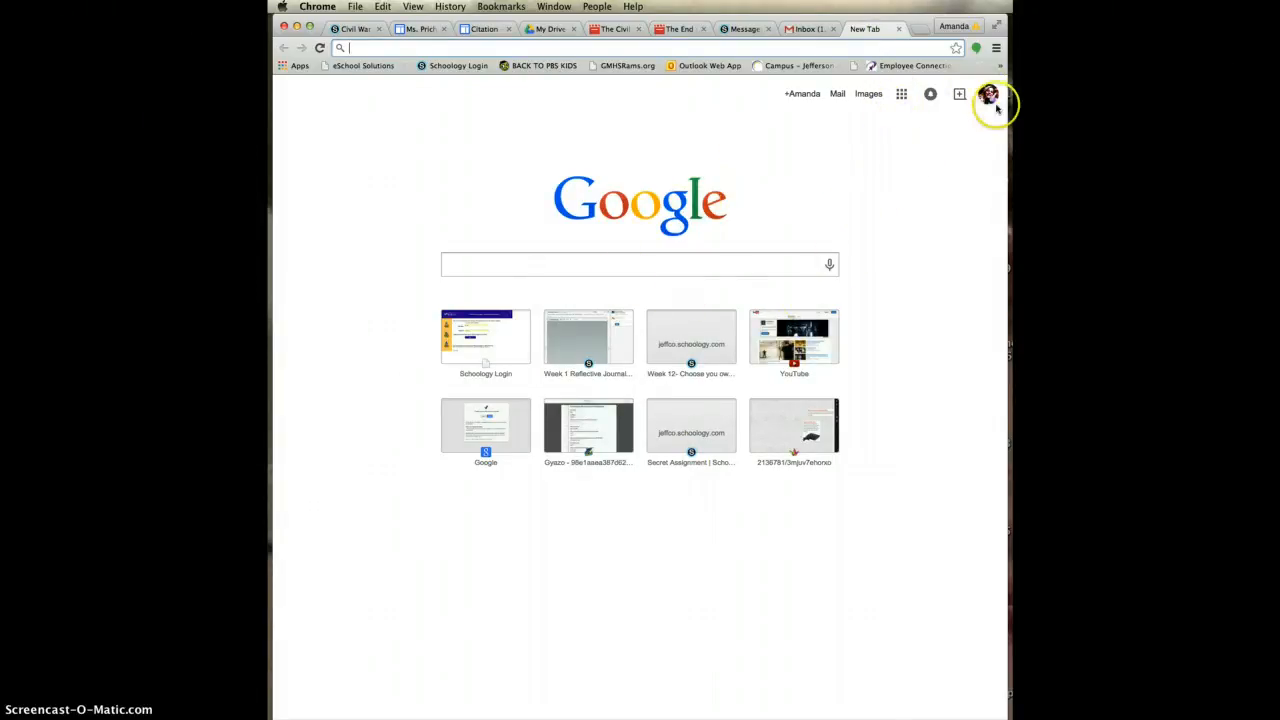
{"action": "left_click", "coordinate": [903, 95]}
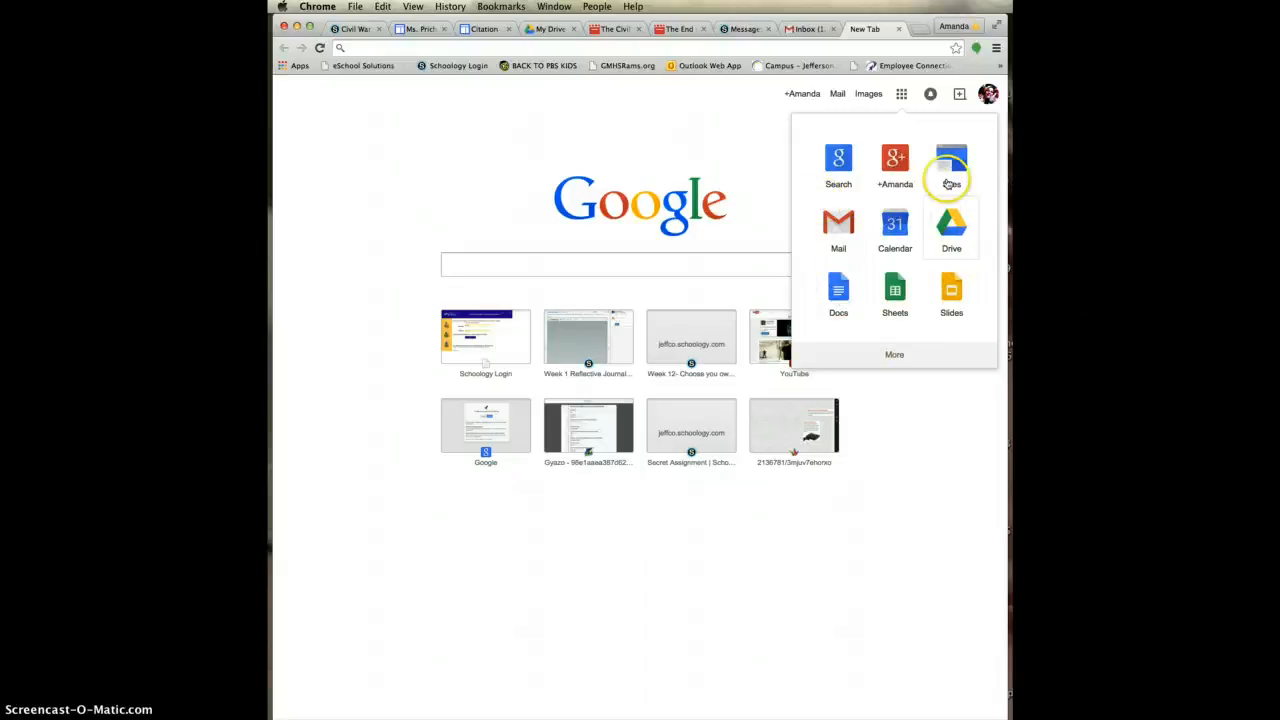
{"action": "left_click", "coordinate": [893, 356]}
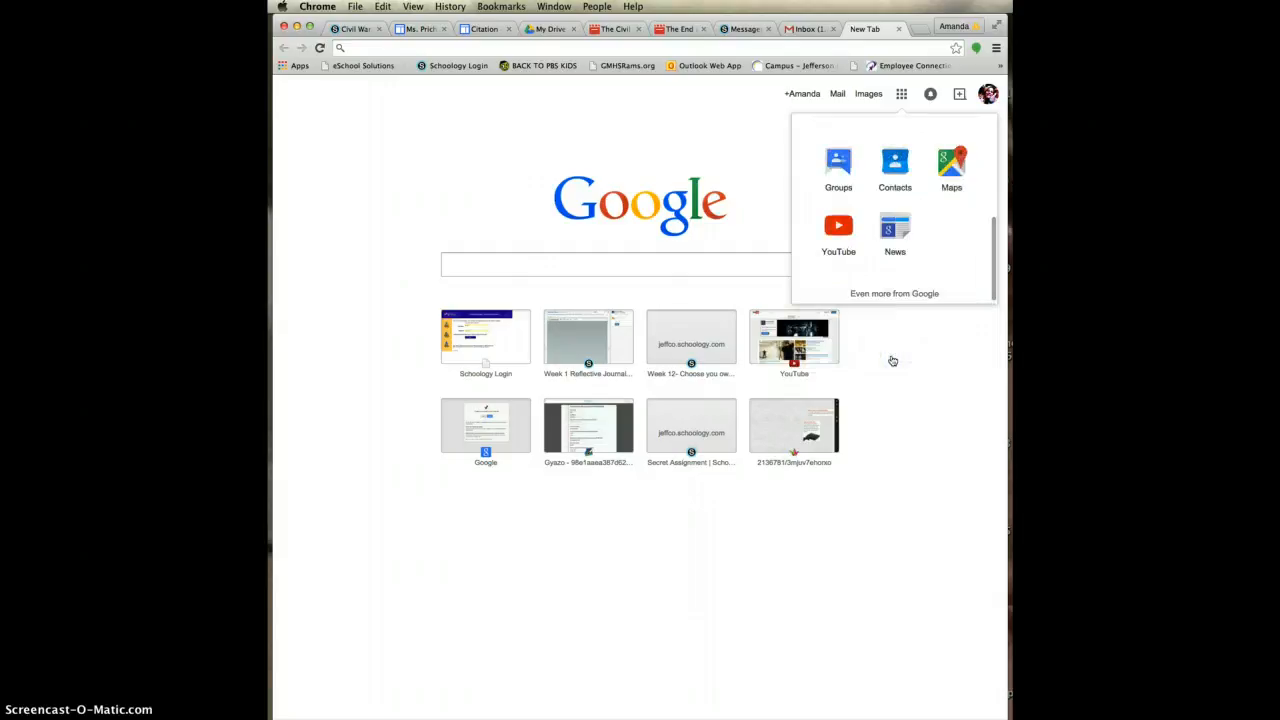
{"action": "left_click", "coordinate": [895, 296]}
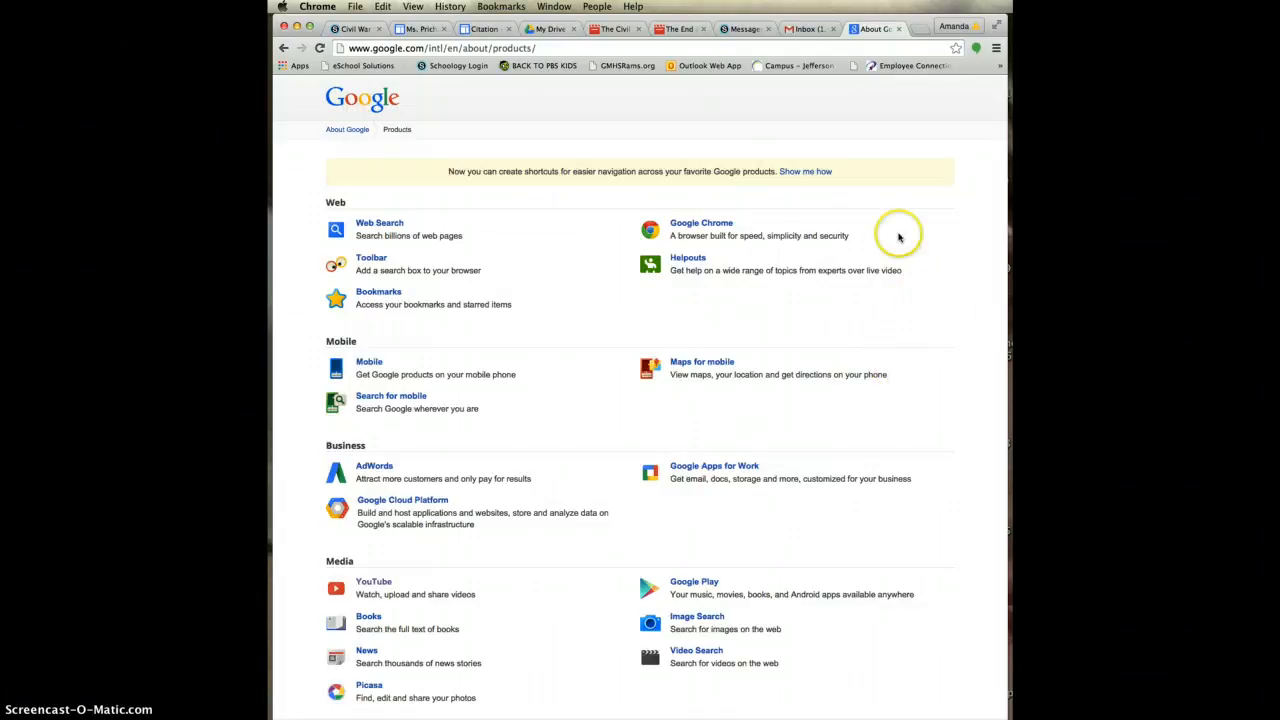
{"action": "scroll", "coordinate": [896, 399], "scroll_direction": "down", "scroll_amount": 1}
{"action": "scroll", "coordinate": [898, 401], "scroll_direction": "down", "scroll_amount": 8}
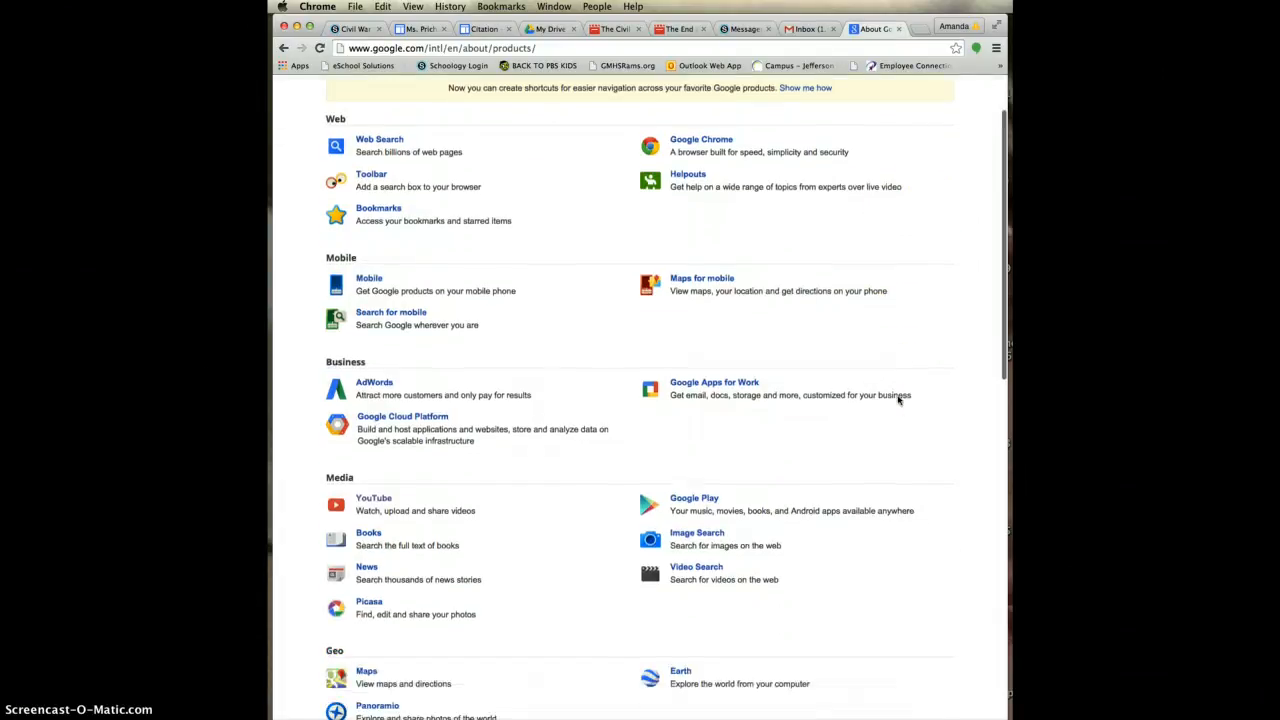
{"action": "scroll", "coordinate": [898, 401], "scroll_direction": "down", "scroll_amount": 5}
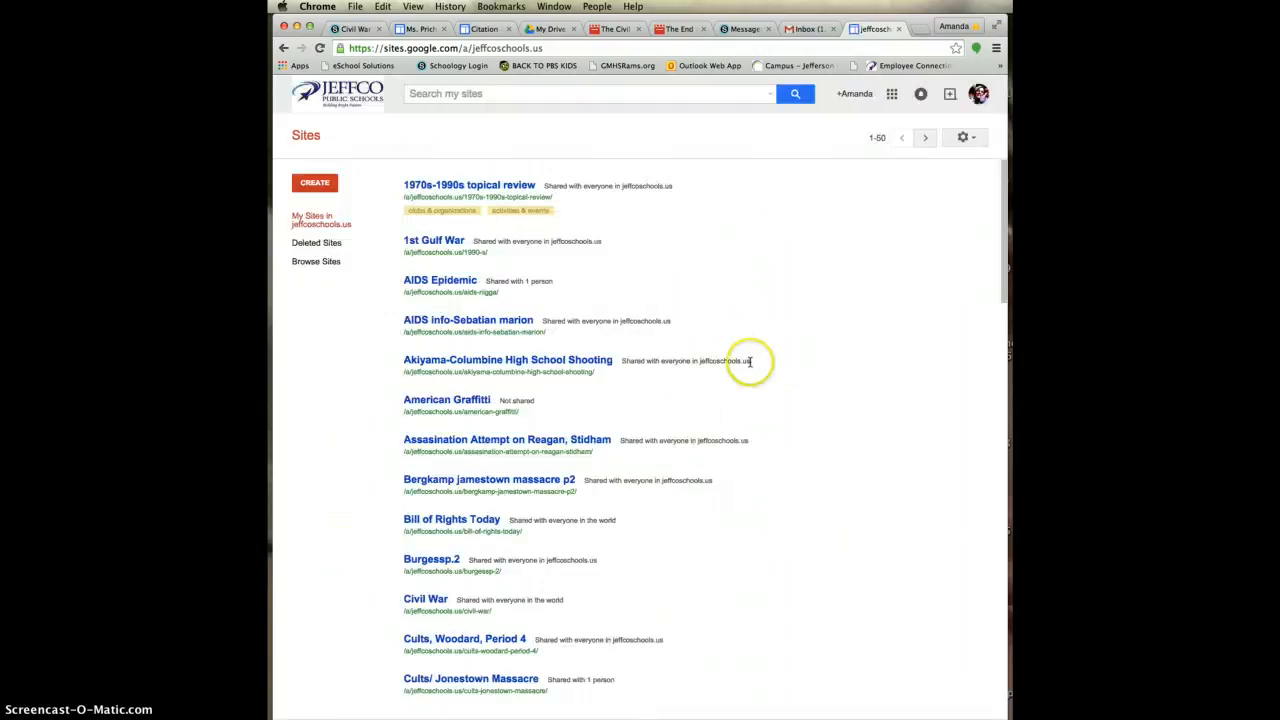
- Look over the existing sites and start a new one named with the creator's surname followed by "Women on the Homefront"
{"action": "scroll", "coordinate": [775, 382], "scroll_direction": "down", "scroll_amount": 3}
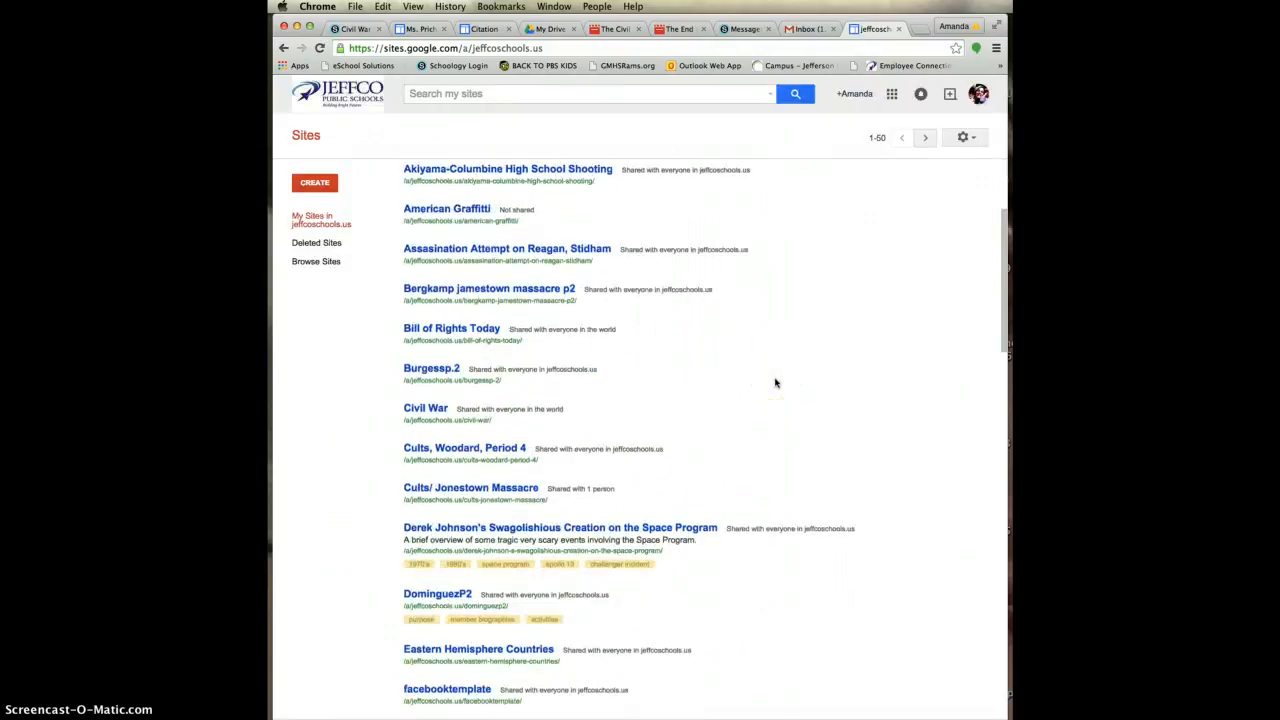
{"action": "scroll", "coordinate": [775, 382], "scroll_direction": "up", "scroll_amount": 3}
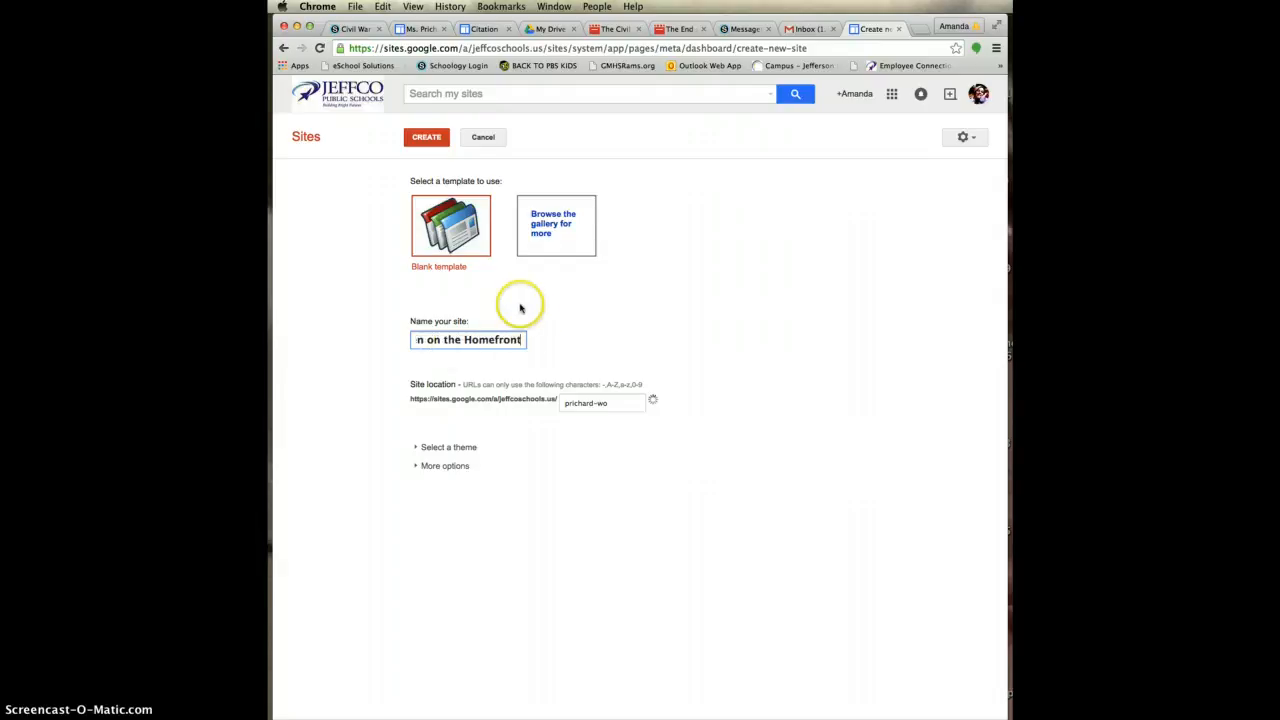
{"action": "left_click", "coordinate": [569, 331]}
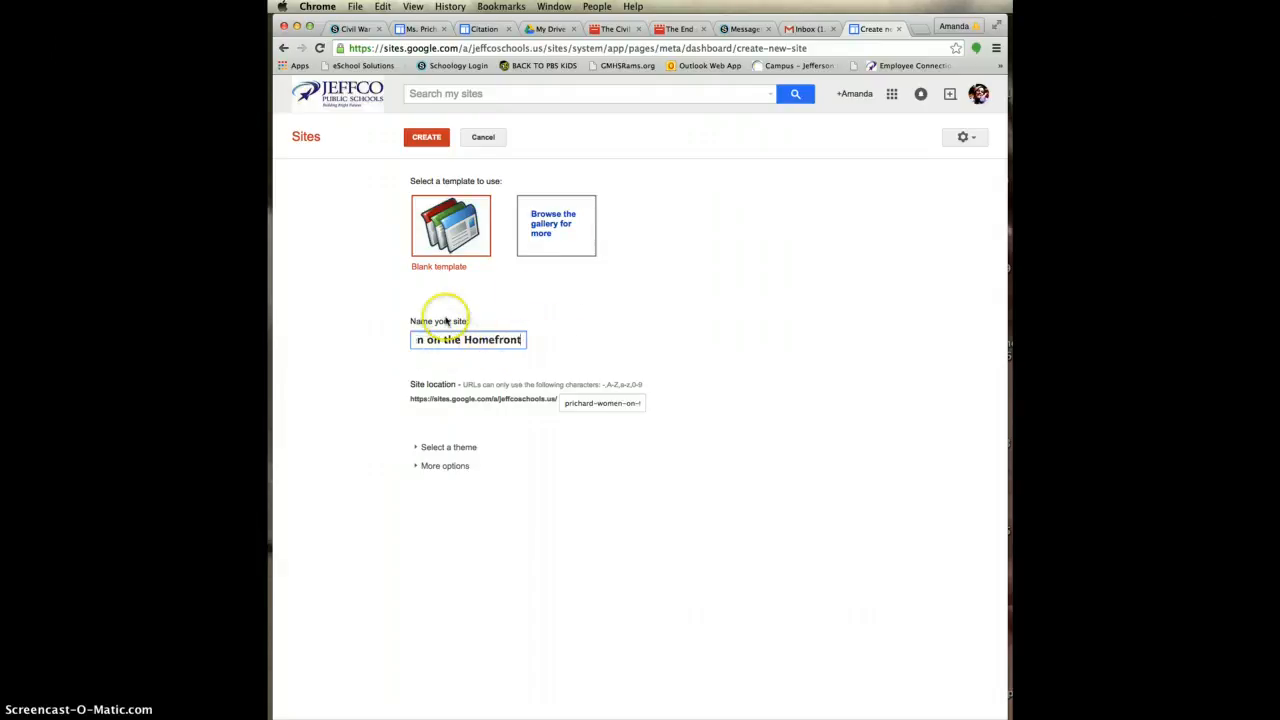
- Choose the Infinity template from the gallery's Schools & education category and create the site
{"action": "left_click", "coordinate": [551, 226]}
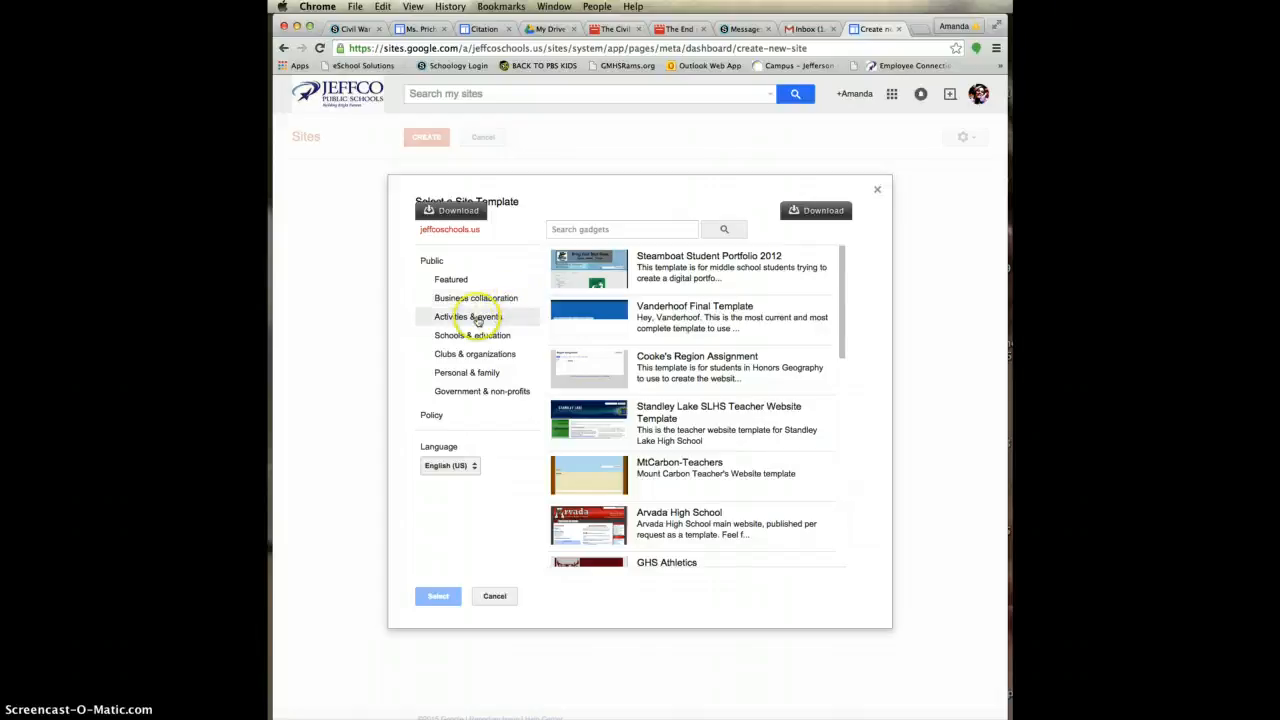
{"action": "left_click", "coordinate": [490, 336]}
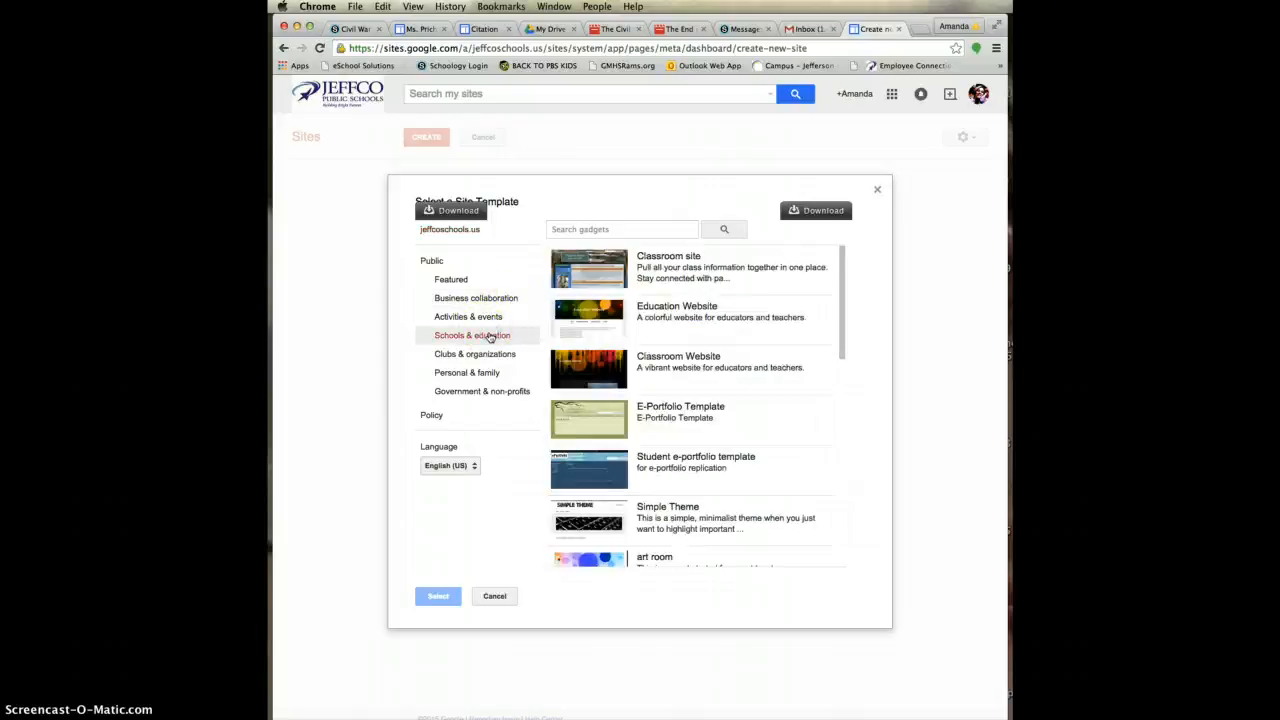
{"action": "scroll", "coordinate": [735, 405], "scroll_direction": "down", "scroll_amount": 3}
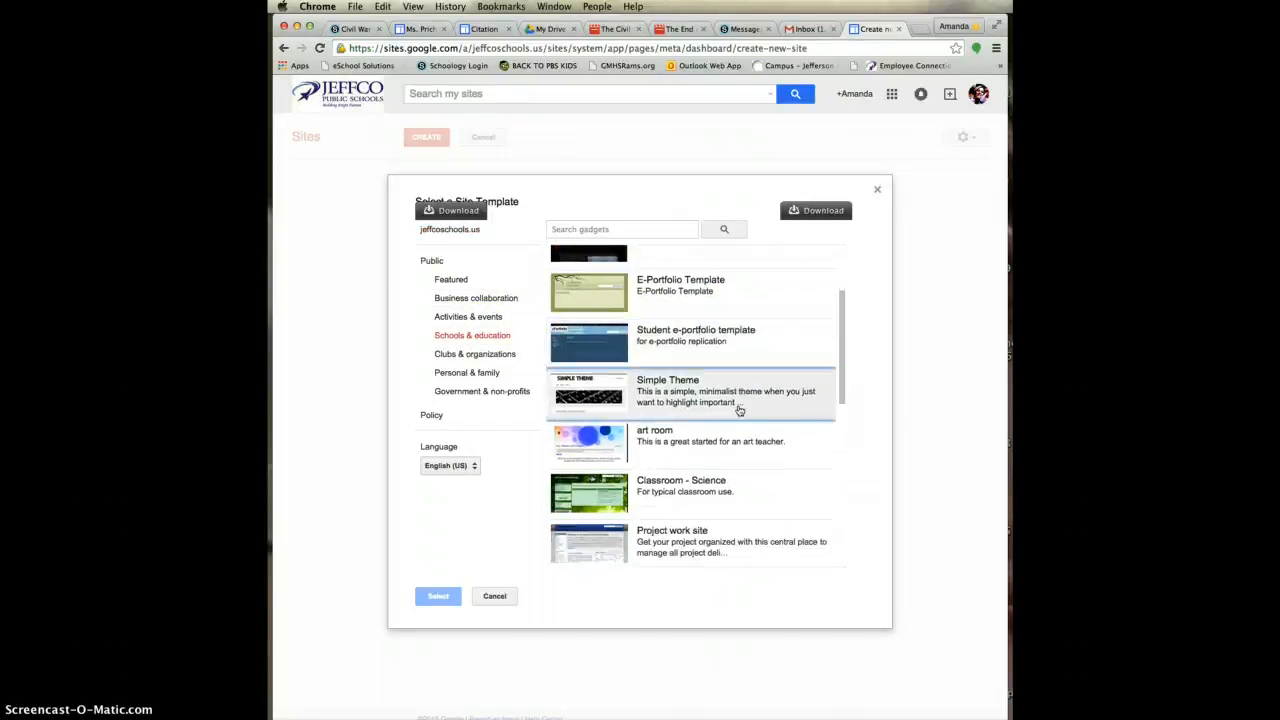
{"action": "scroll", "coordinate": [739, 410], "scroll_direction": "down", "scroll_amount": 10}
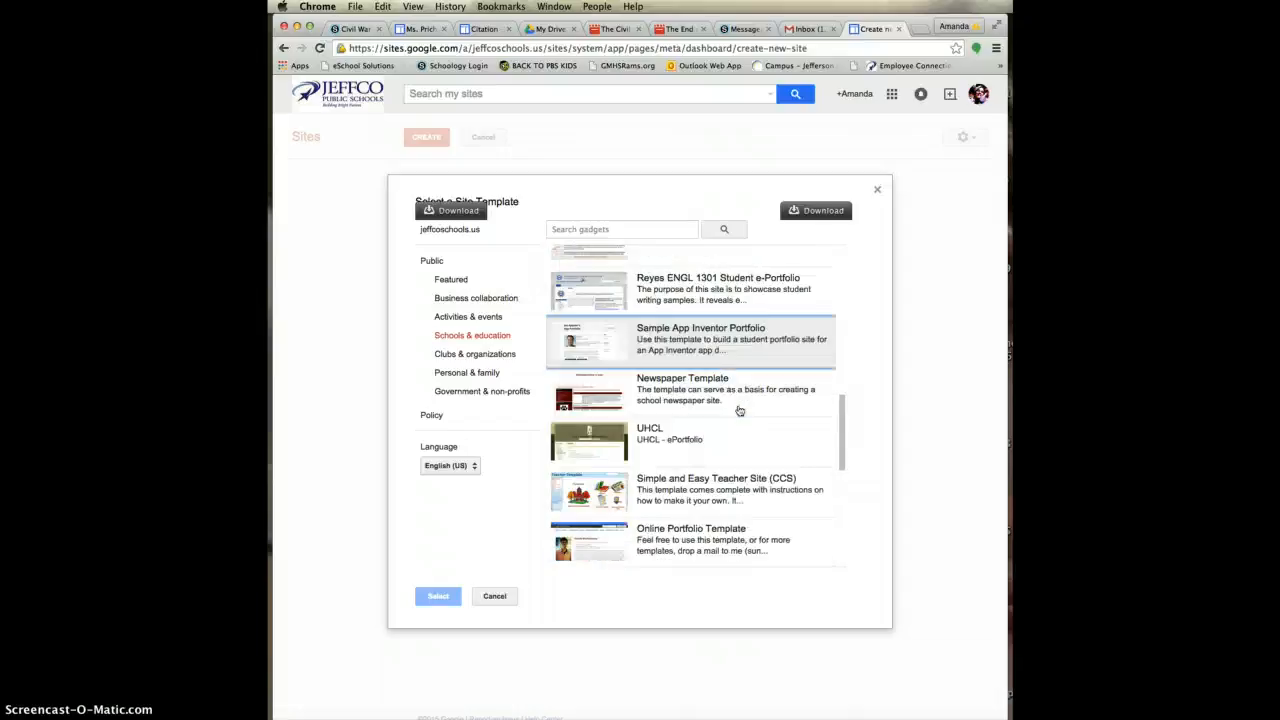
{"action": "scroll", "coordinate": [739, 410], "scroll_direction": "down", "scroll_amount": 10}
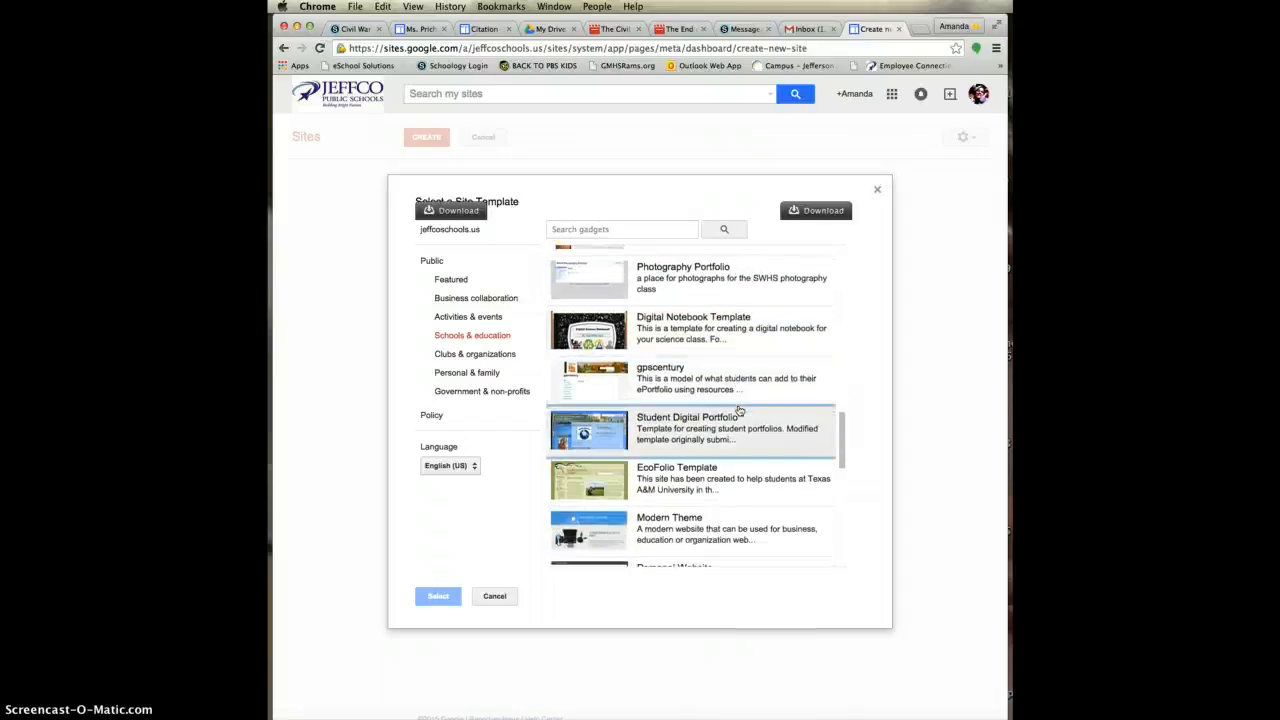
{"action": "scroll", "coordinate": [739, 410], "scroll_direction": "down", "scroll_amount": 10}
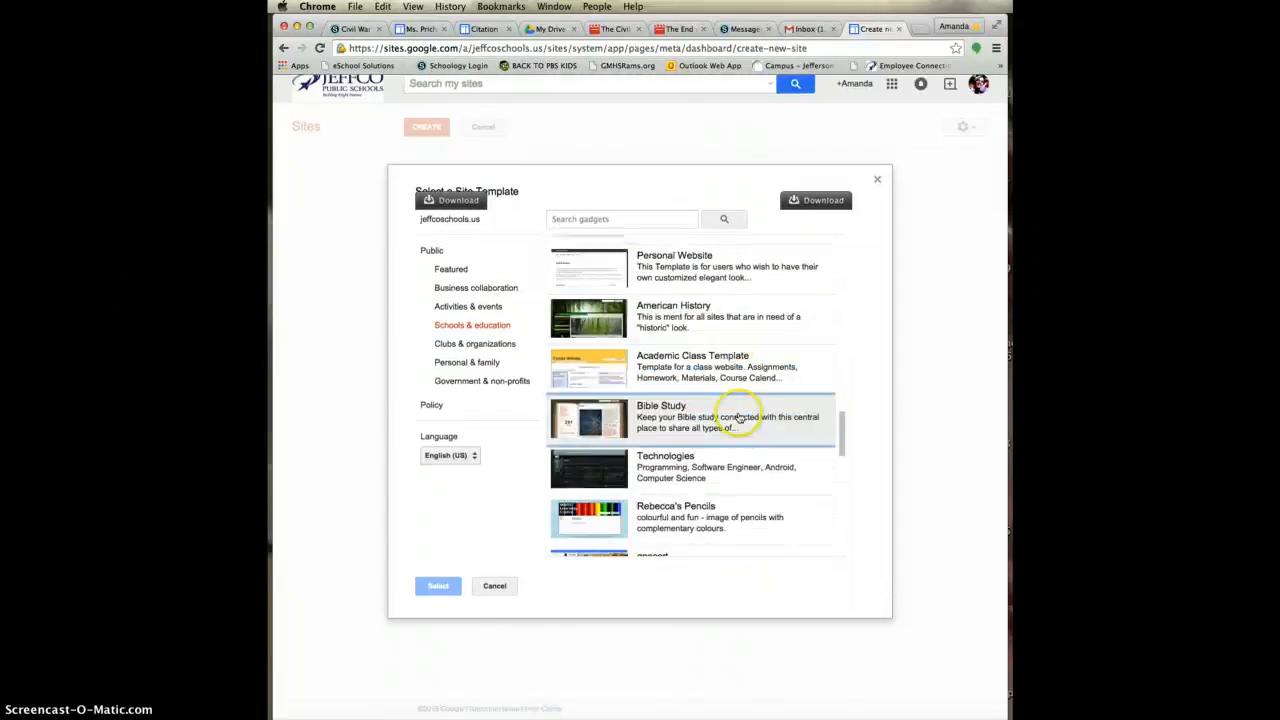
{"action": "scroll", "coordinate": [739, 417], "scroll_direction": "down", "scroll_amount": 2}
{"action": "scroll", "coordinate": [739, 420], "scroll_direction": "up", "scroll_amount": 10}
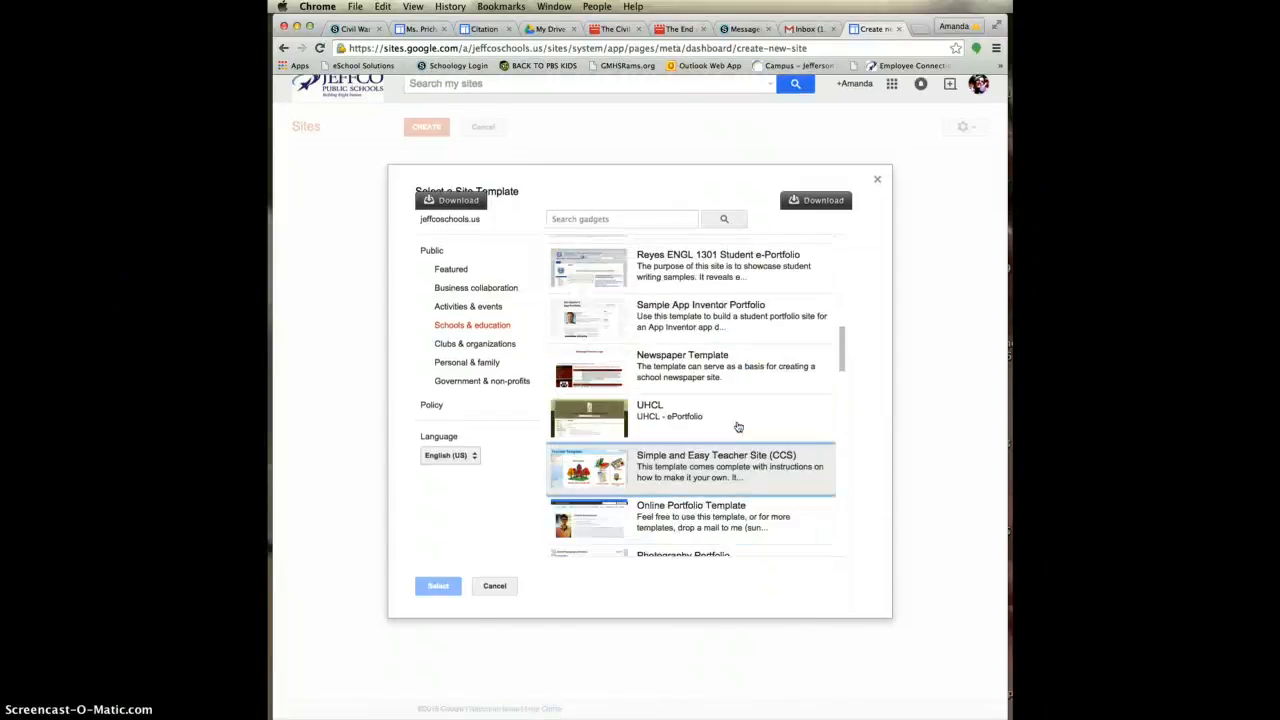
{"action": "scroll", "coordinate": [737, 424], "scroll_direction": "up", "scroll_amount": 8}
{"action": "left_click", "coordinate": [601, 458]}
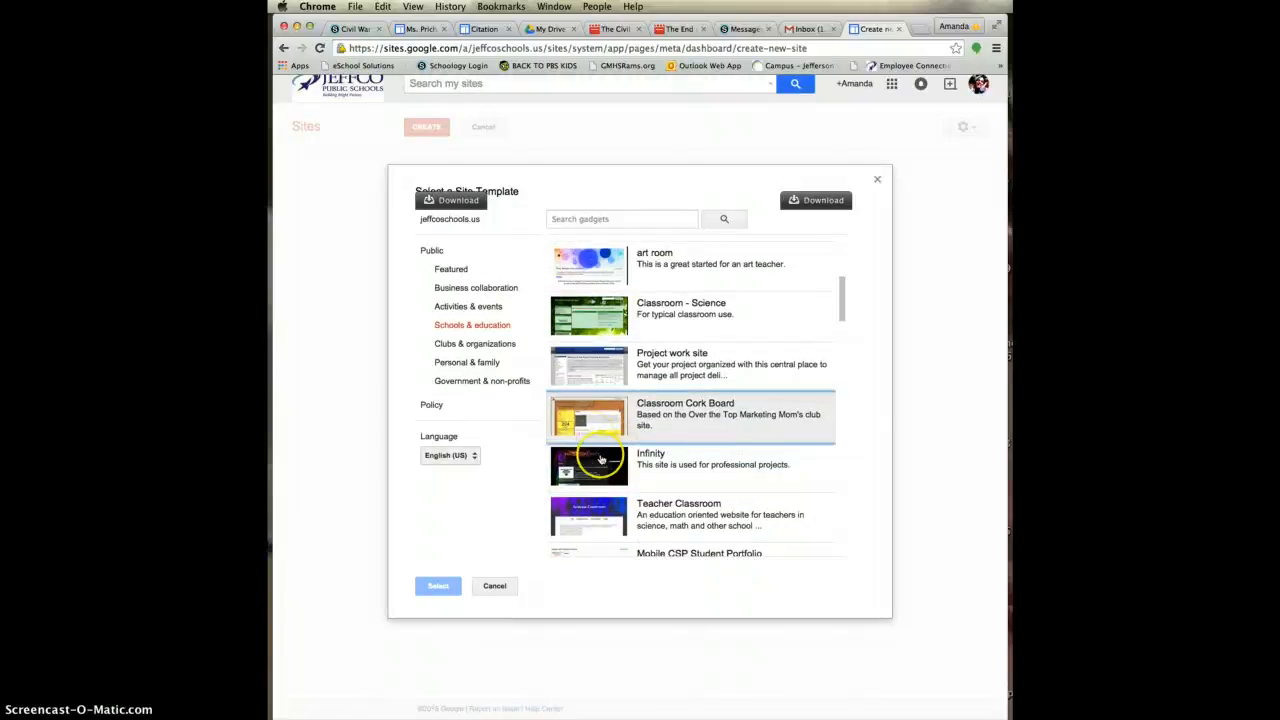
{"action": "left_click", "coordinate": [605, 467]}
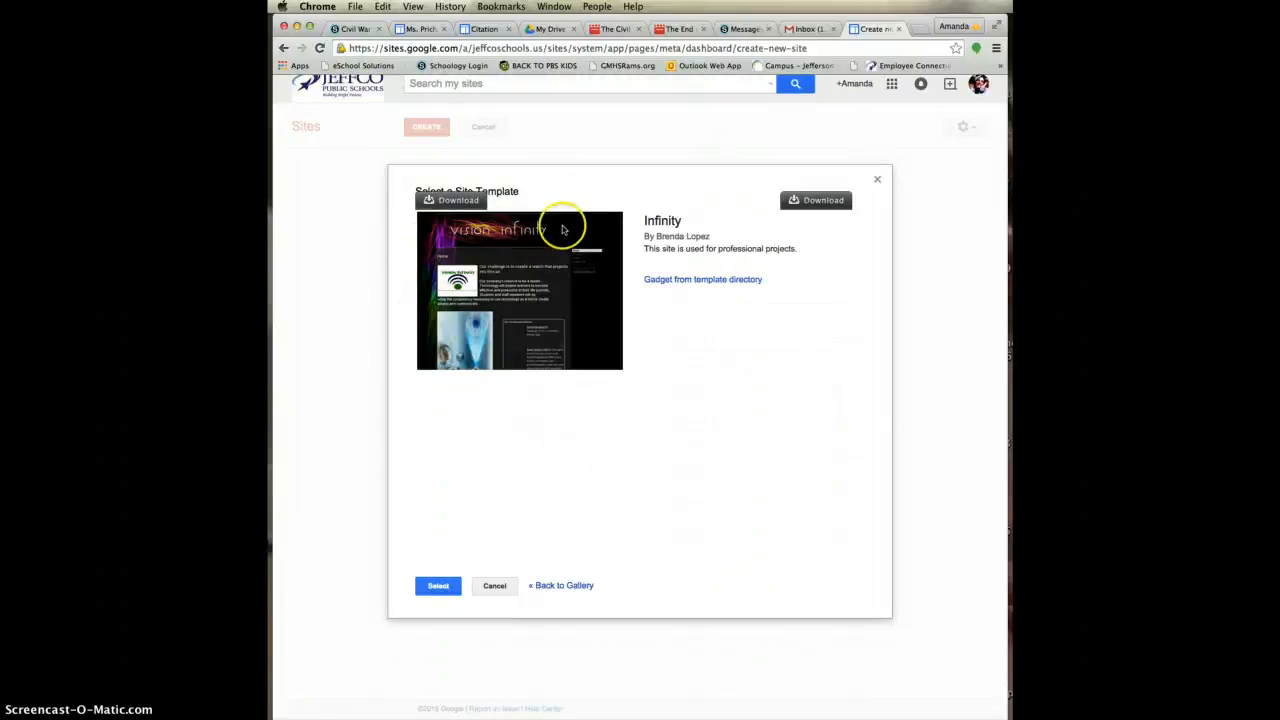
{"action": "left_click", "coordinate": [438, 587]}
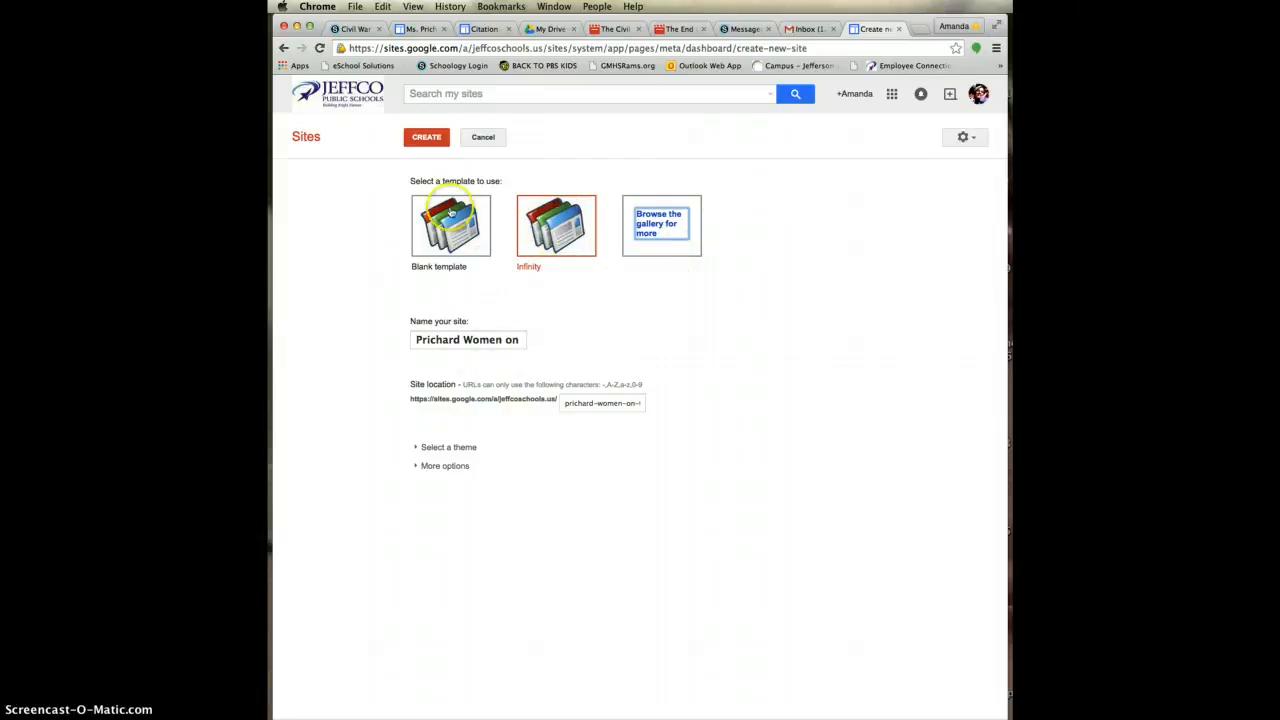
{"action": "left_click", "coordinate": [425, 137]}
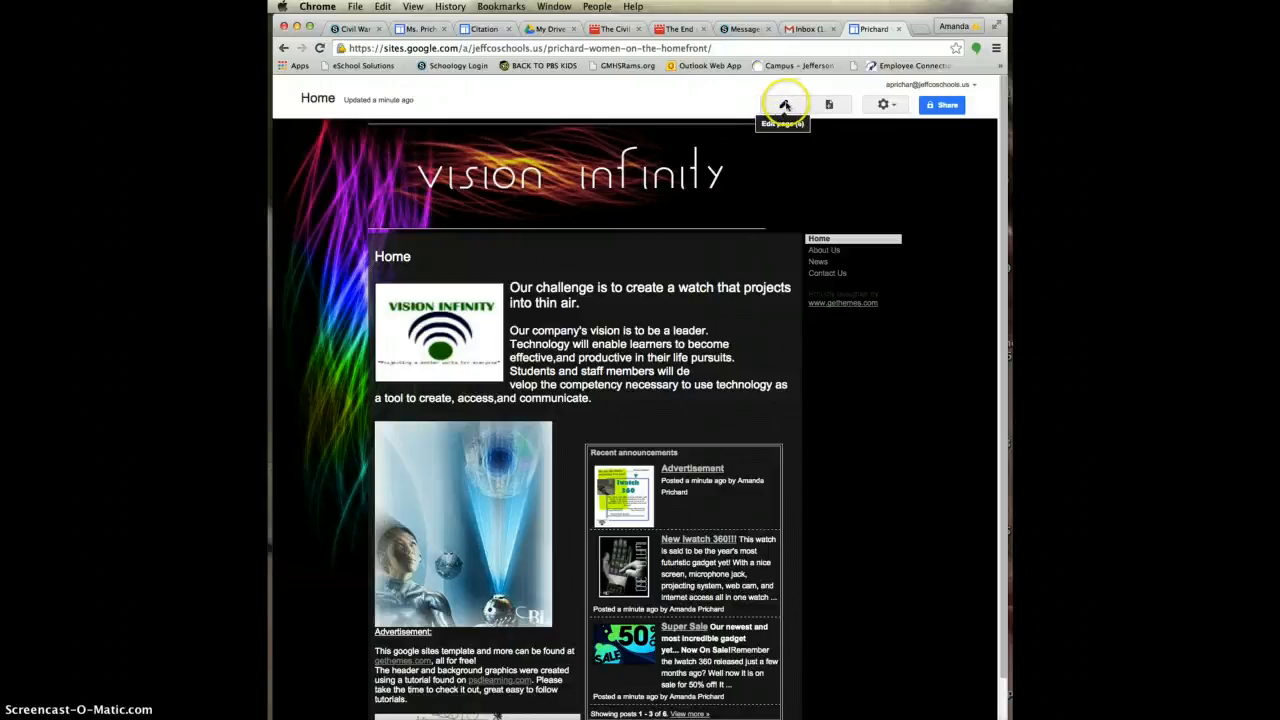
- Open the Home page for editing and remove the Vision Infinity logo image
{"action": "left_click", "coordinate": [784, 105]}
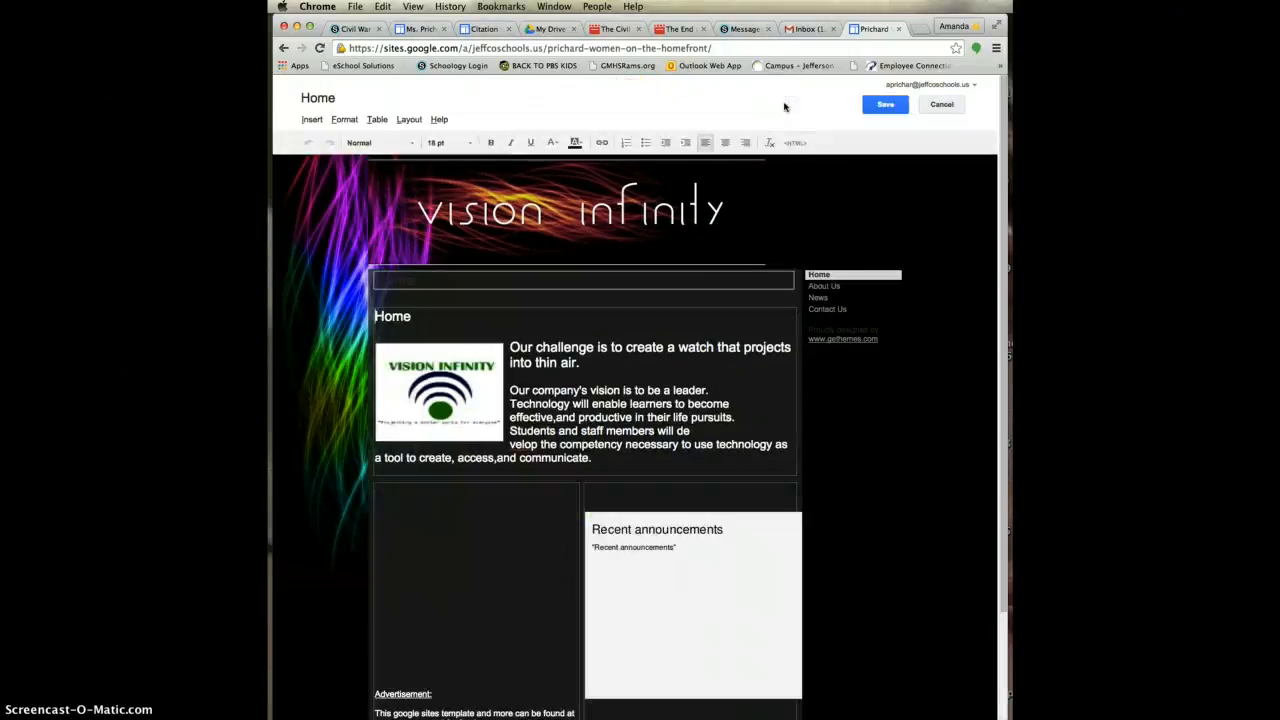
{"action": "left_click", "coordinate": [439, 388]}
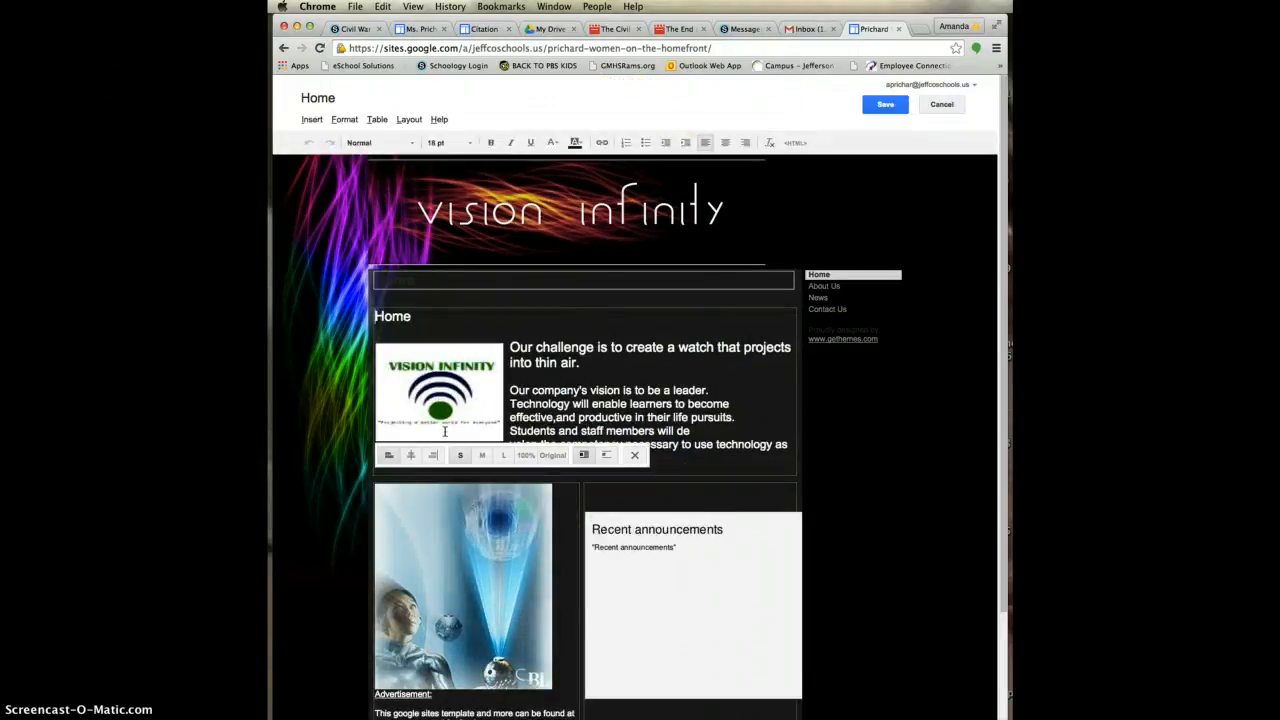
{"action": "left_click", "coordinate": [636, 456]}
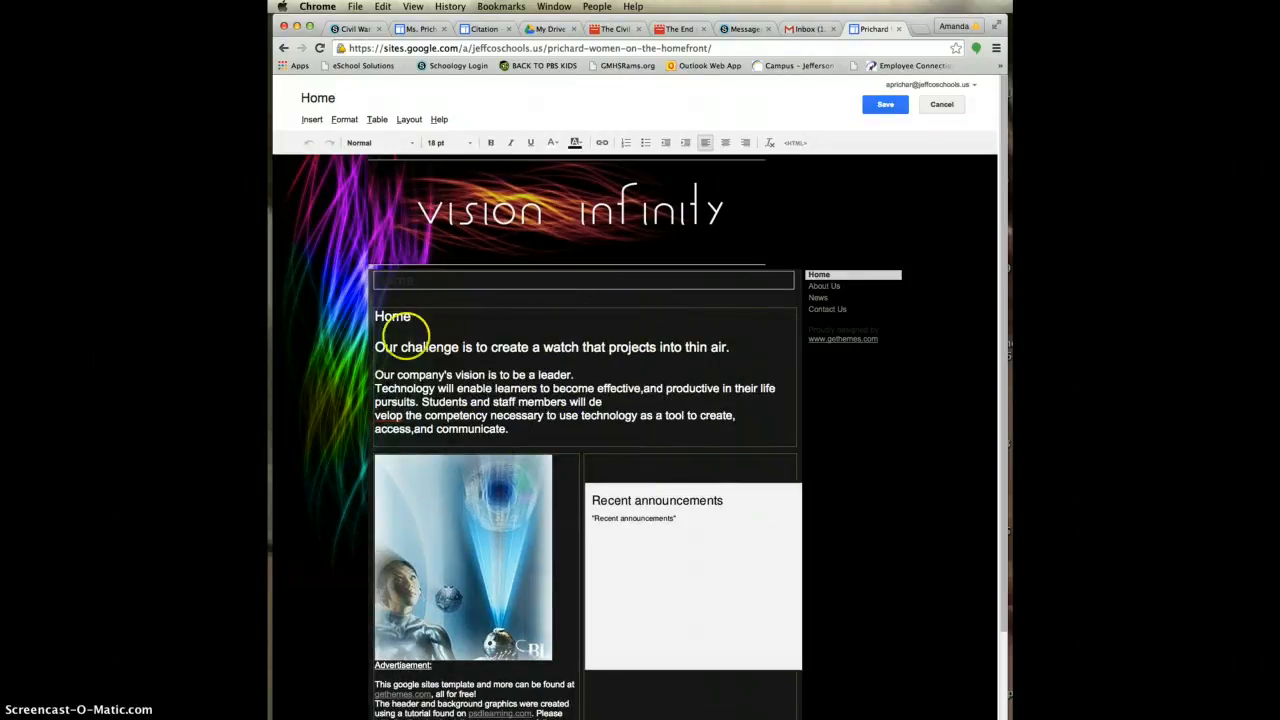
- Replace the challenge and company vision text with "This is my webpage describing women during the Civil War and how the home front was affected."
{"action": "left_click_drag", "start_coordinate": [513, 432], "coordinate": [350, 349]}
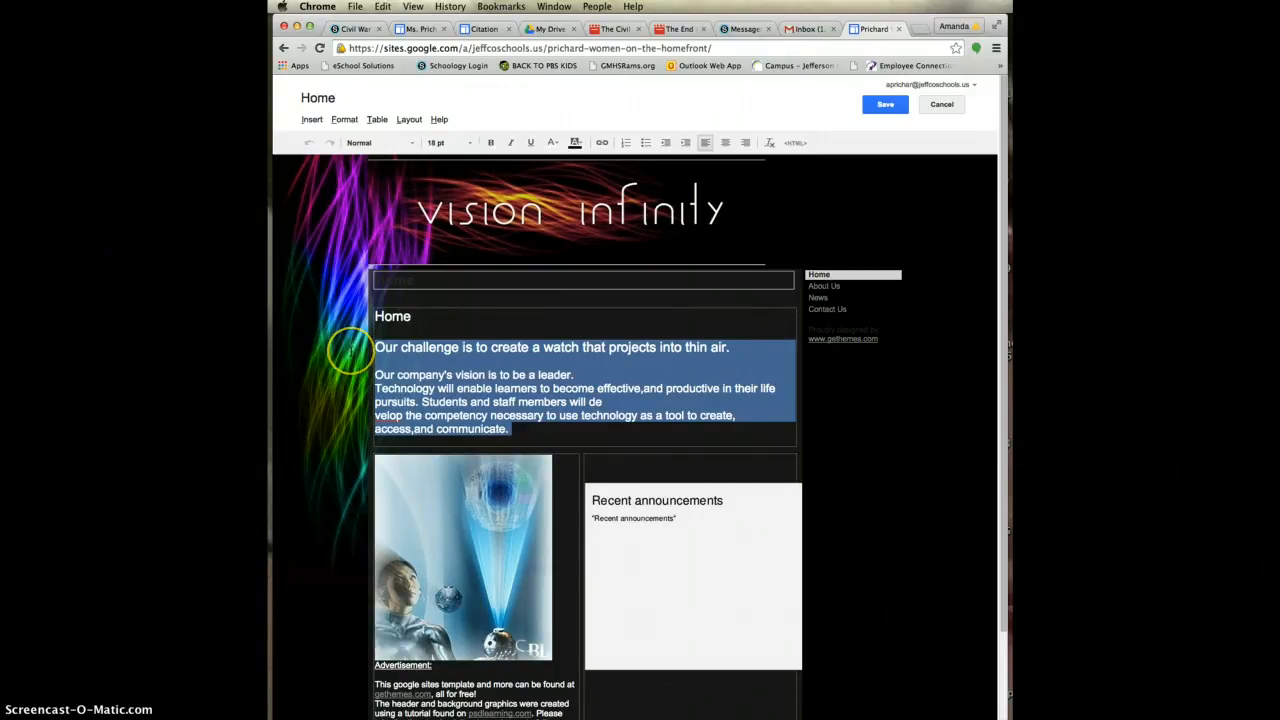
{"action": "type", "text": "TH"}
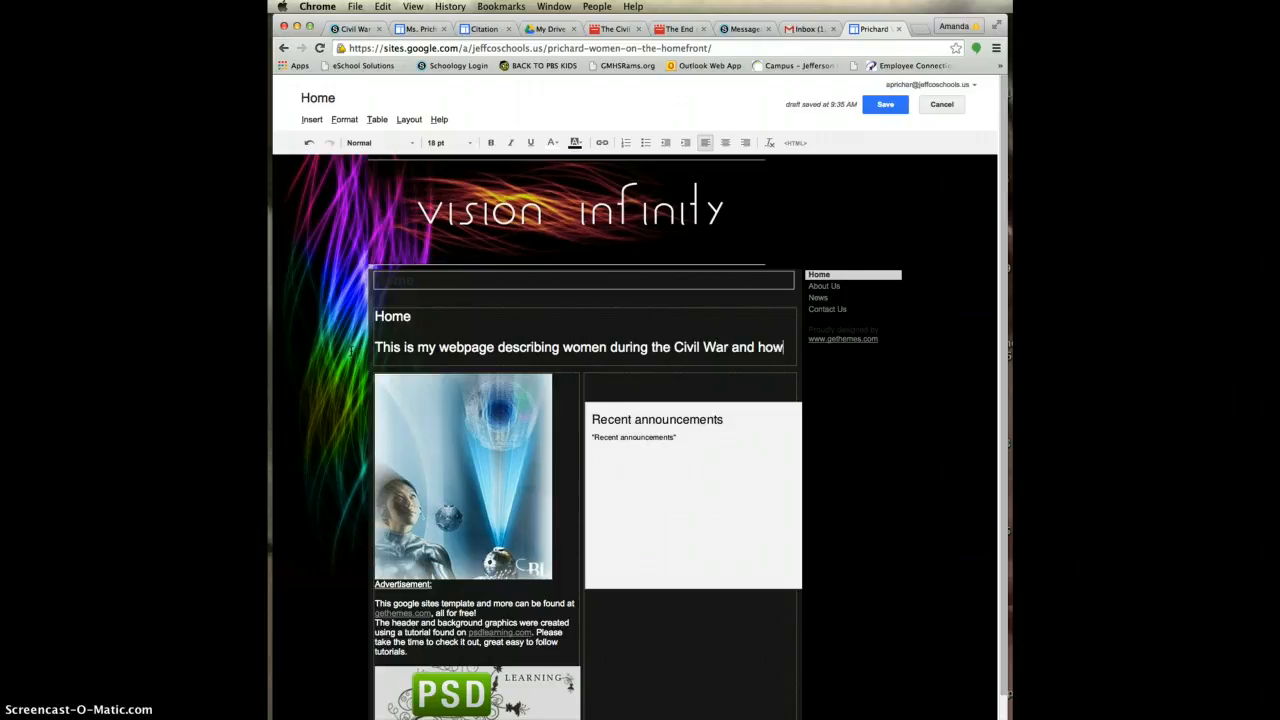
{"action": "type", "text": "the home front was affected."}
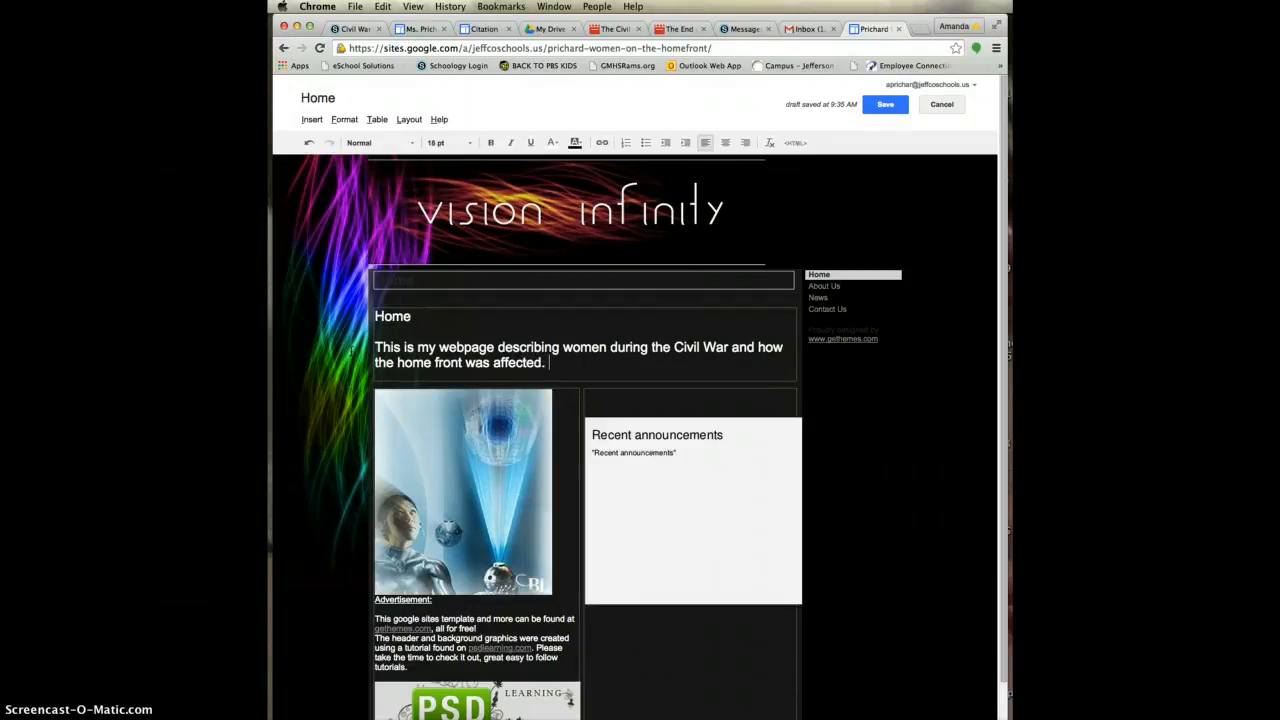
- Search Google Images for "home front civil war" and open the source page of the "The Civil War Home Front" picture
{"action": "left_click", "coordinate": [450, 436]}
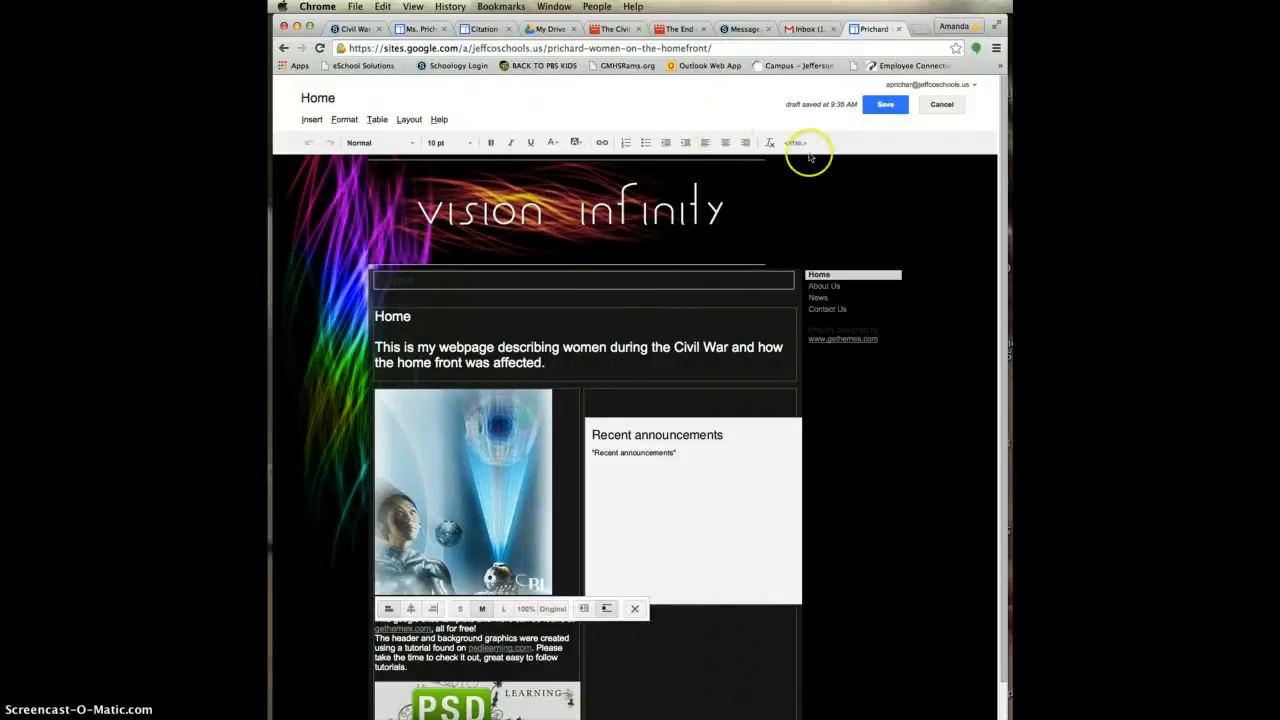
{"action": "left_click", "coordinate": [919, 29]}
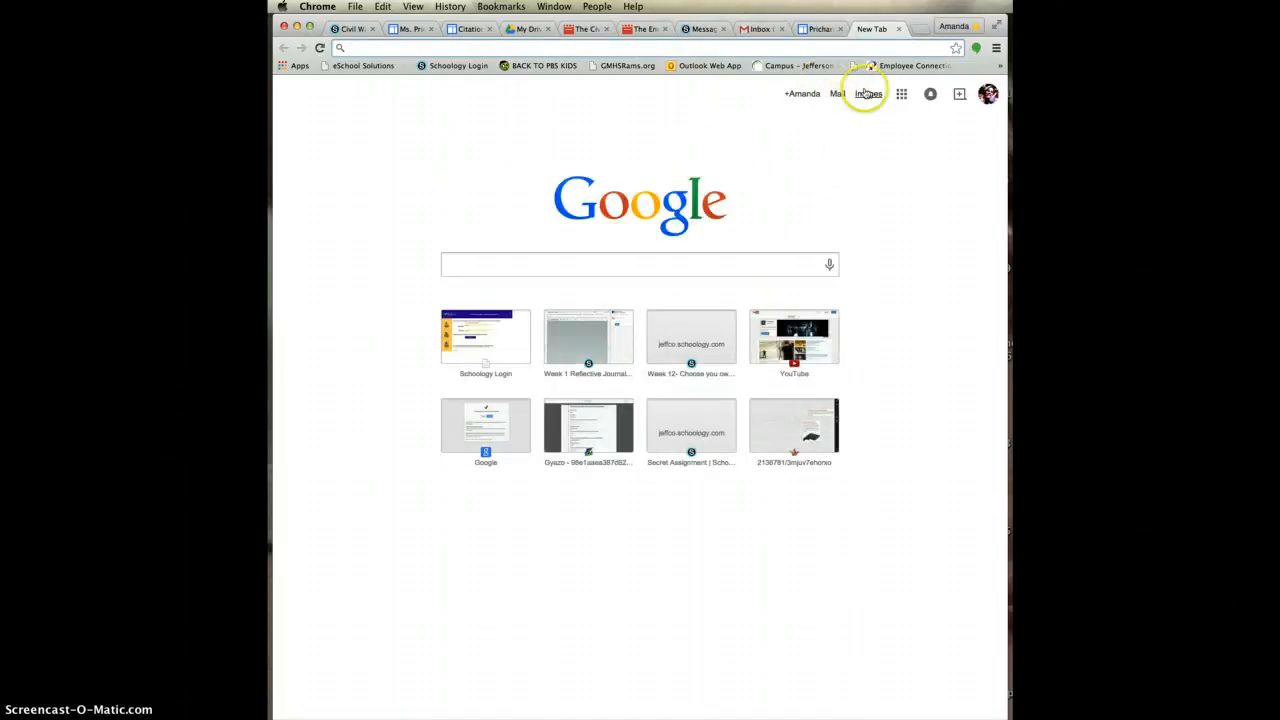
{"action": "left_click", "coordinate": [866, 93]}
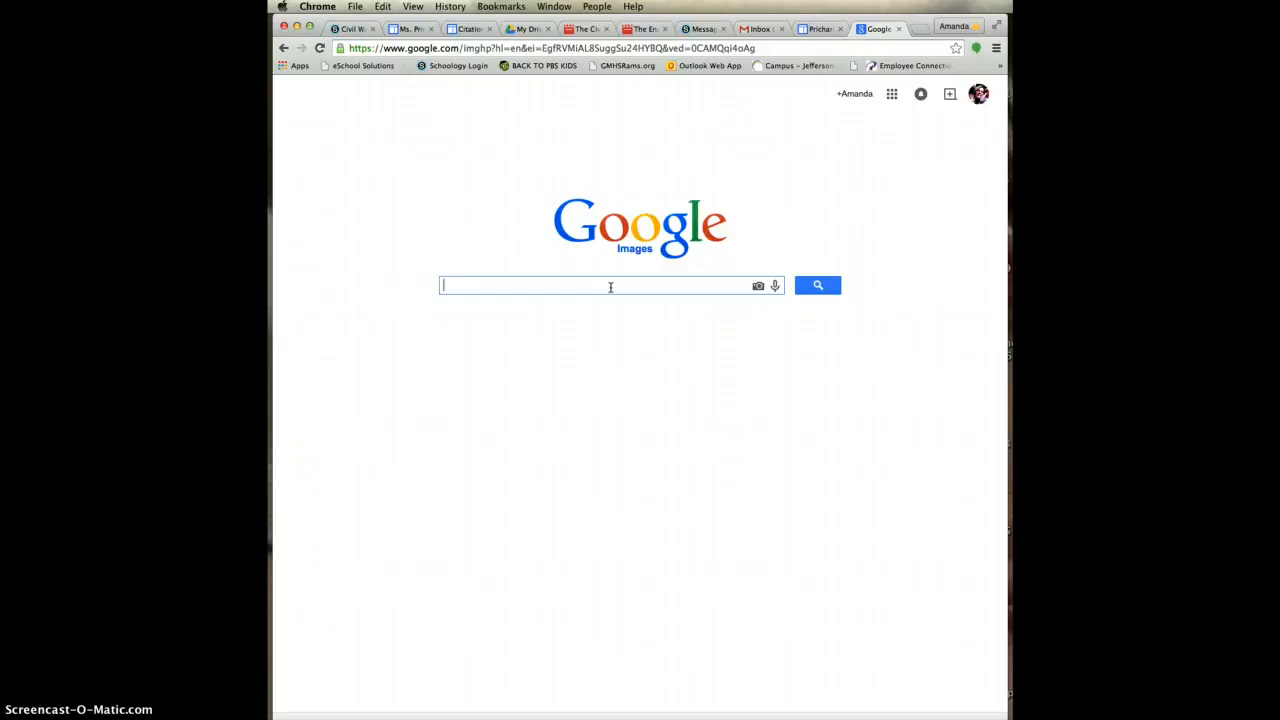
{"action": "type", "text": "homefront, civil"}
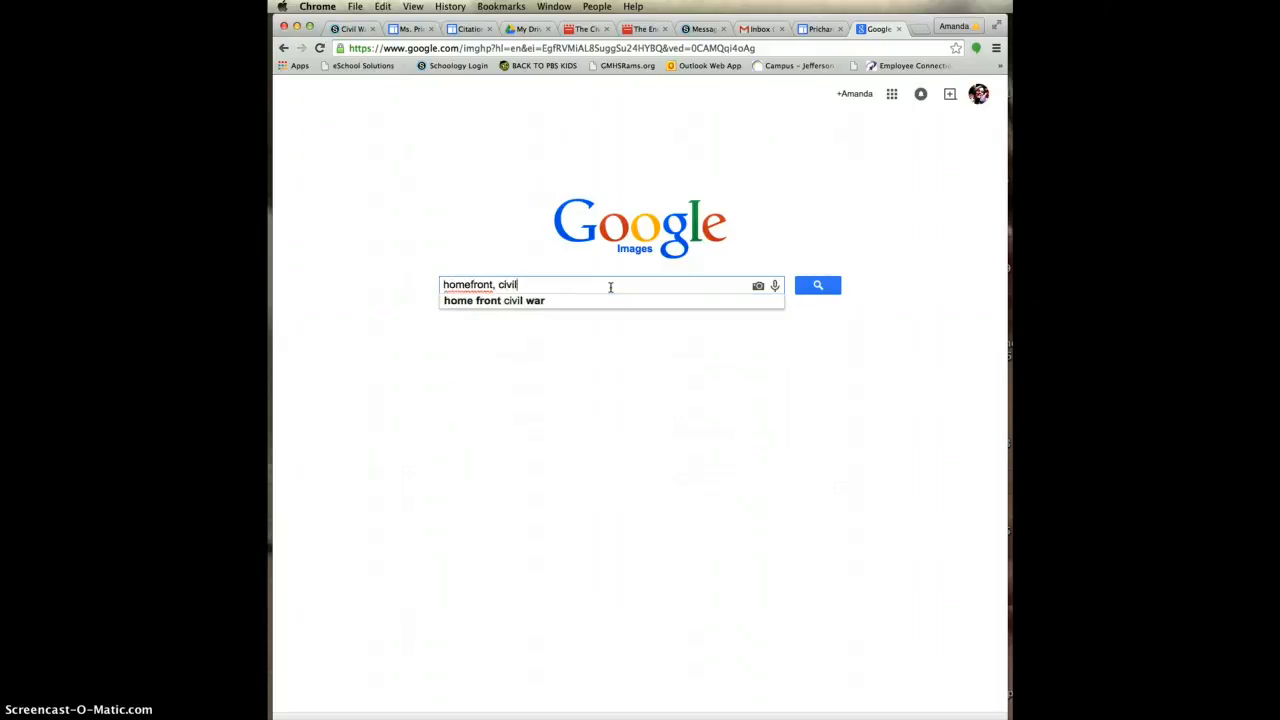
{"action": "left_click", "coordinate": [512, 300]}
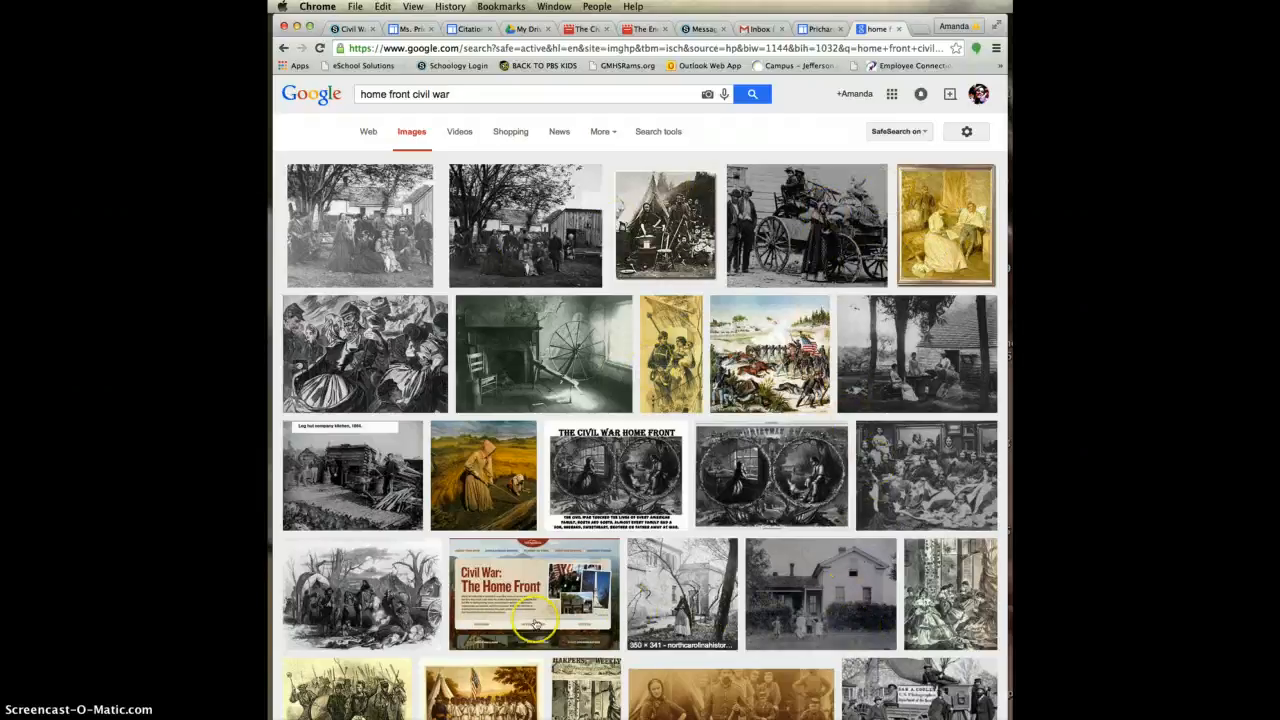
{"action": "left_click", "coordinate": [611, 476]}
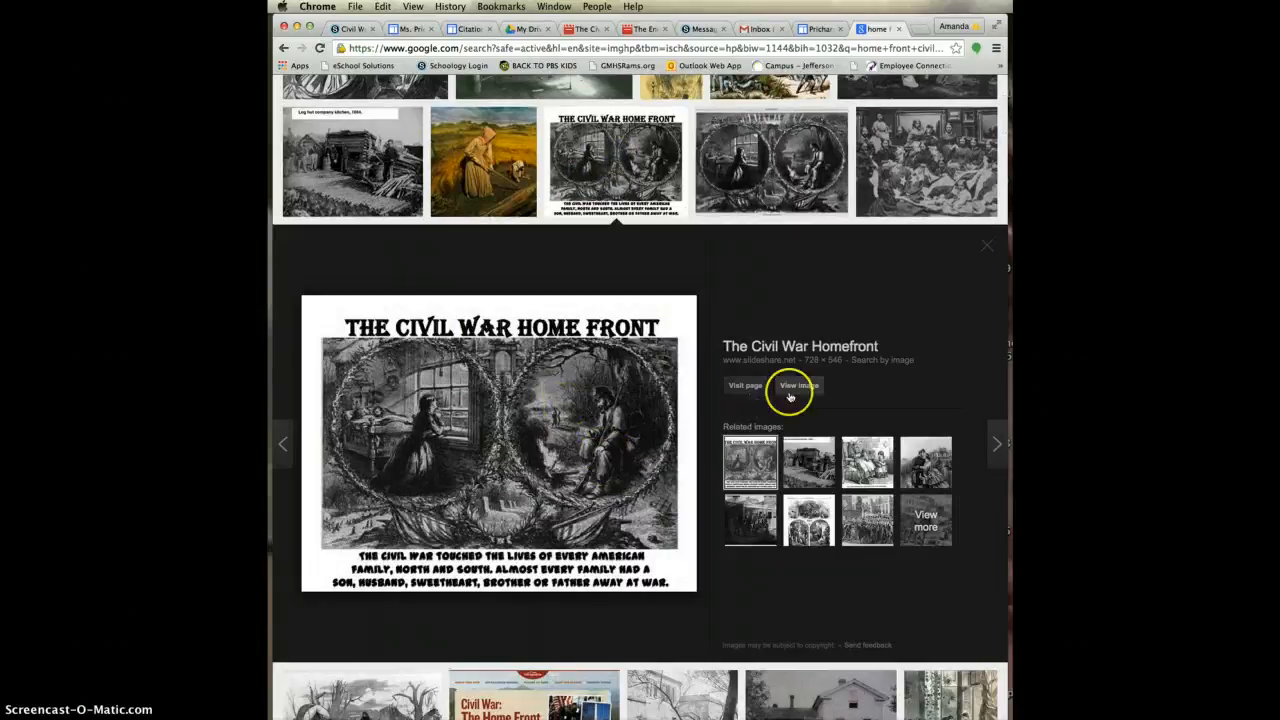
{"action": "left_click", "coordinate": [573, 391]}
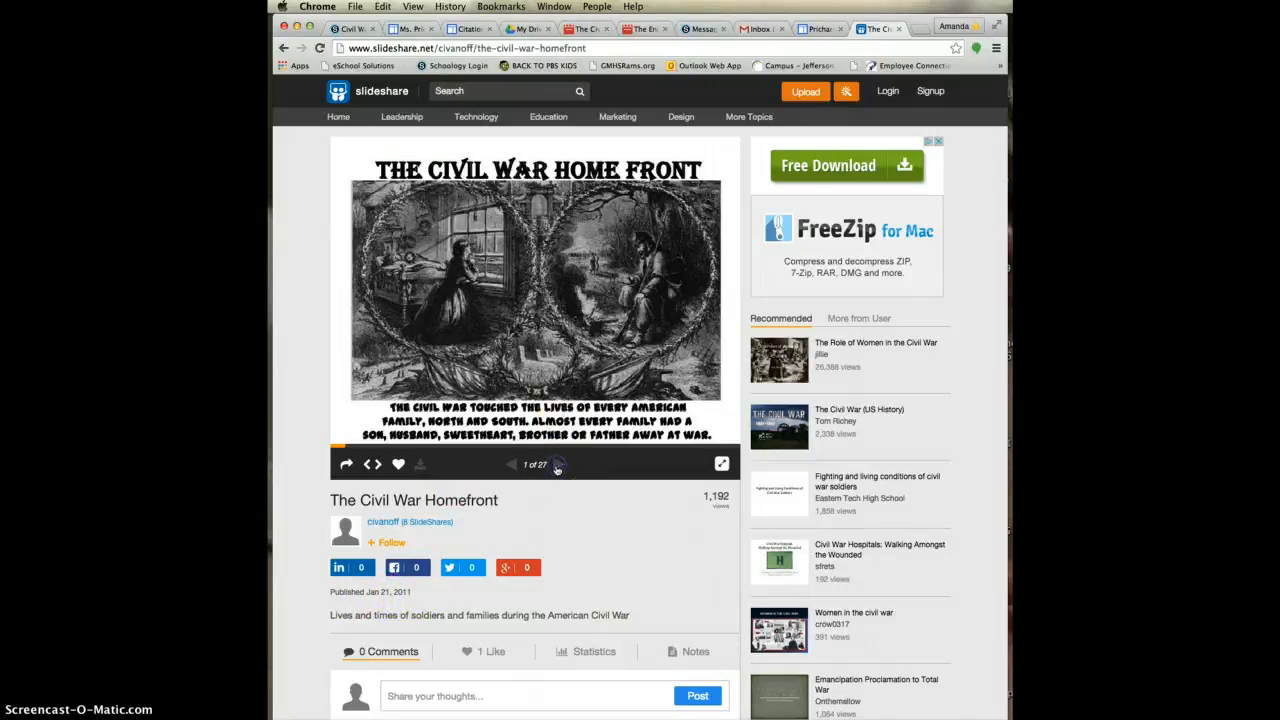
- Look through the opening slides of the Civil War Homefront presentation and the details listed beneath it
{"action": "left_click", "coordinate": [557, 465]}
{"action": "left_click", "coordinate": [557, 465]}
{"action": "left_click", "coordinate": [557, 465]}
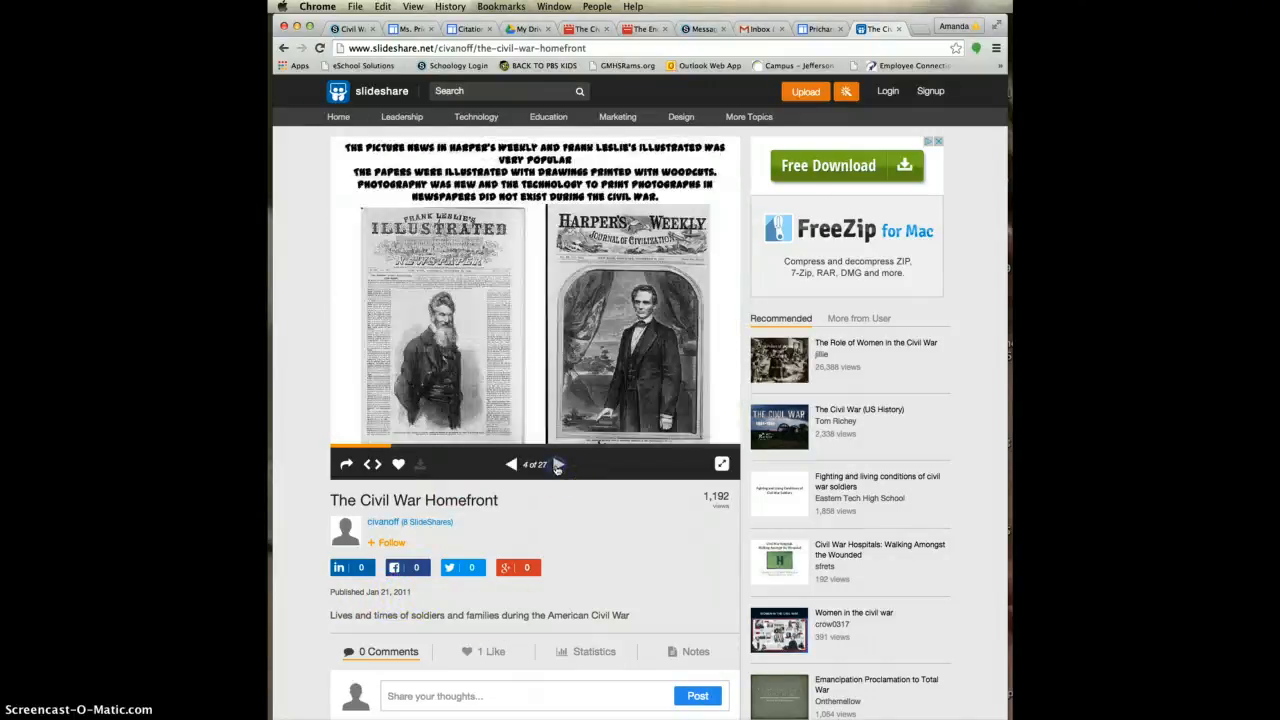
{"action": "left_click", "coordinate": [557, 465]}
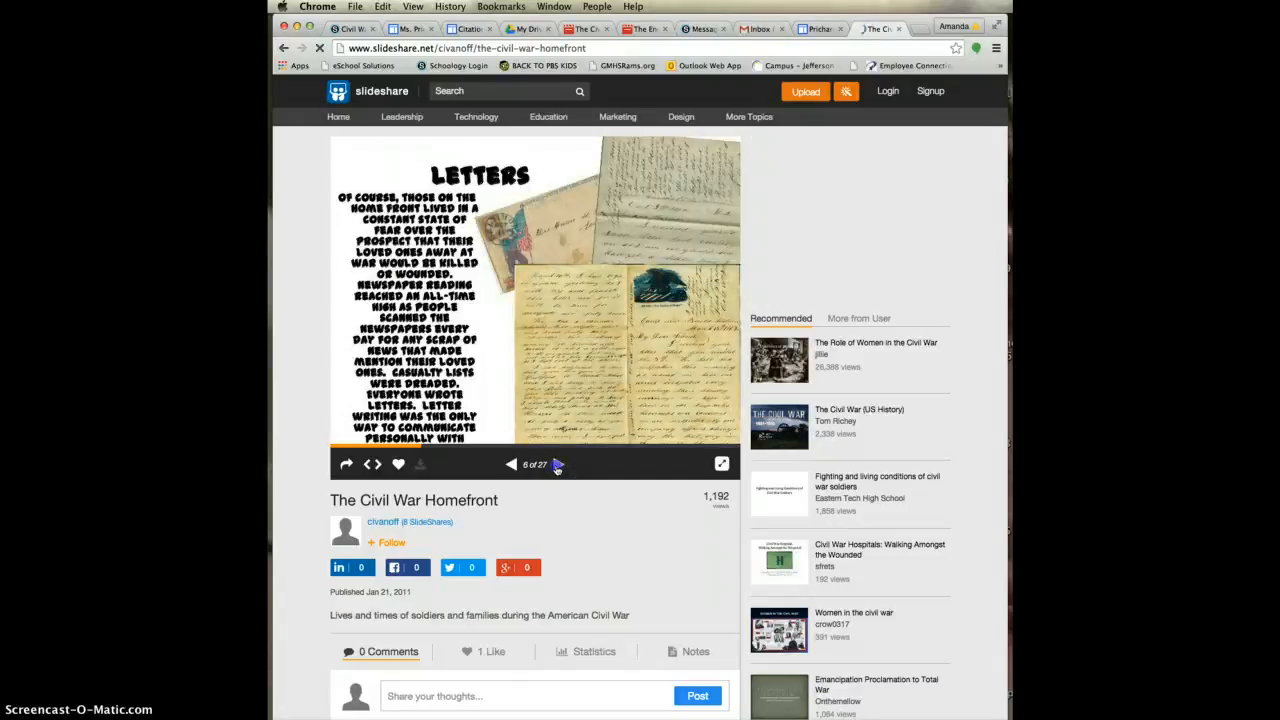
{"action": "left_click", "coordinate": [557, 465]}
{"action": "left_click", "coordinate": [512, 465]}
{"action": "left_click", "coordinate": [512, 465]}
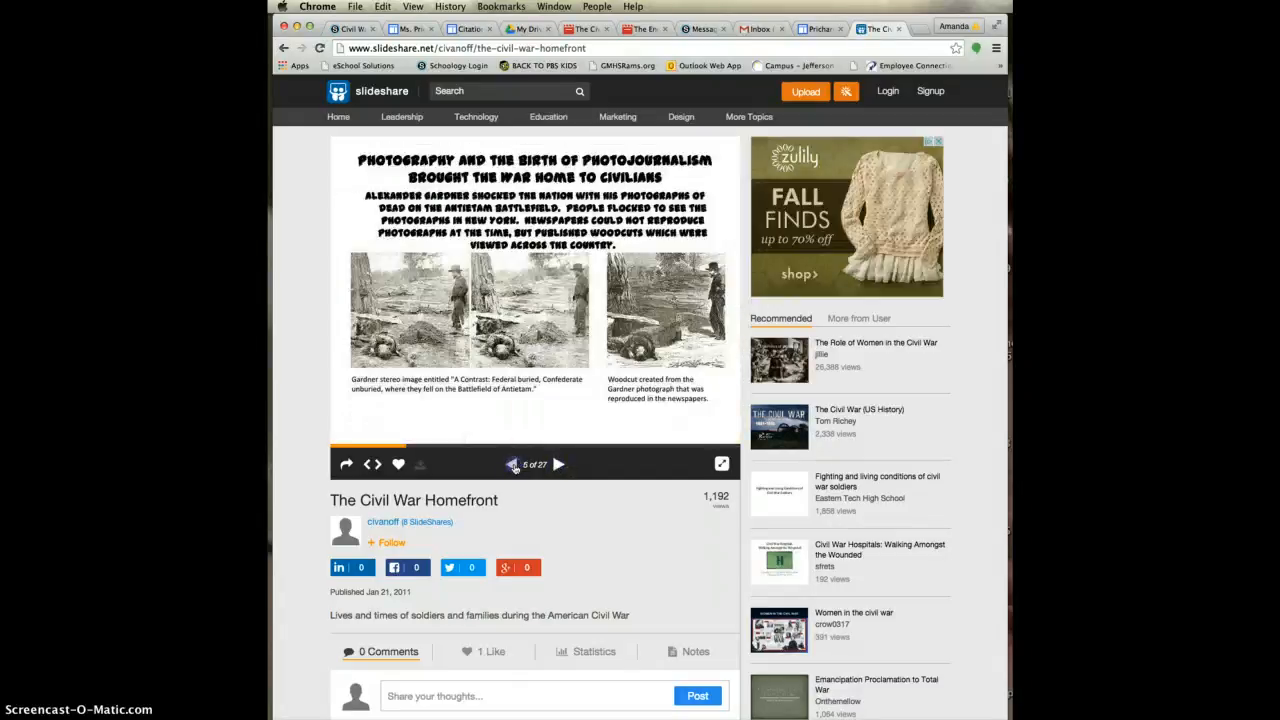
{"action": "left_click", "coordinate": [512, 465]}
{"action": "left_click", "coordinate": [513, 465]}
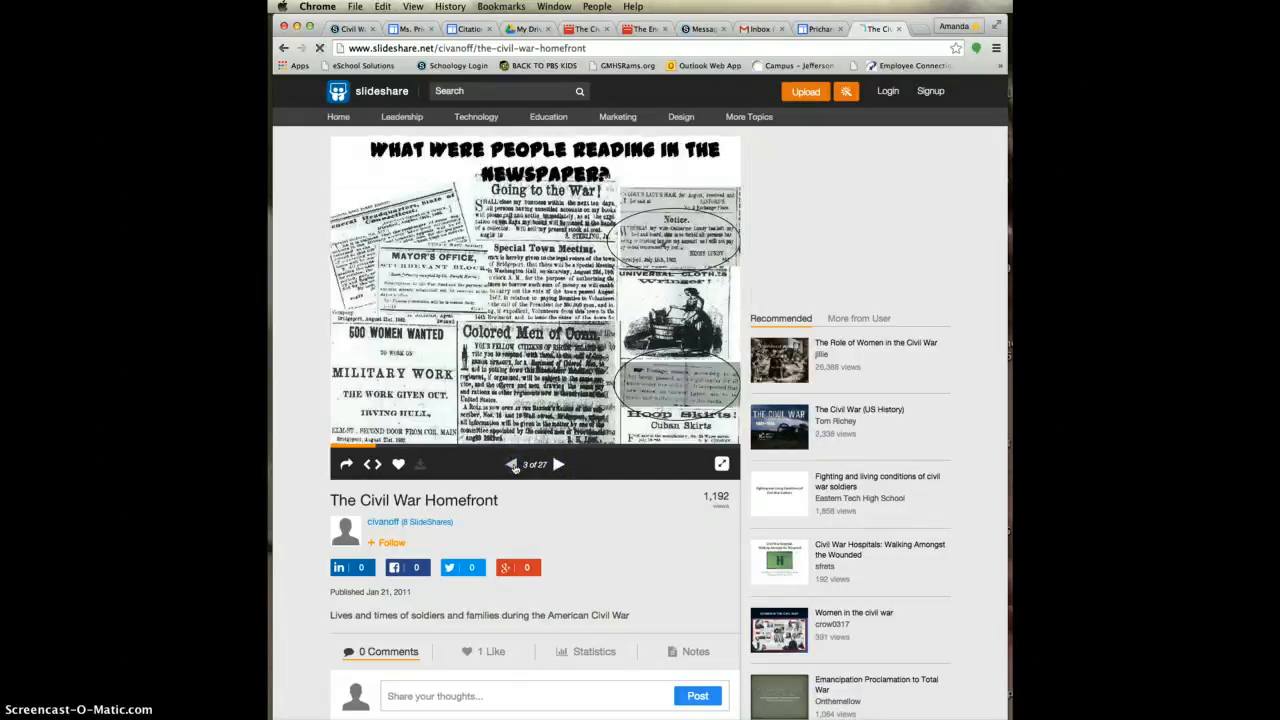
{"action": "left_click", "coordinate": [512, 465]}
{"action": "left_click", "coordinate": [512, 465]}
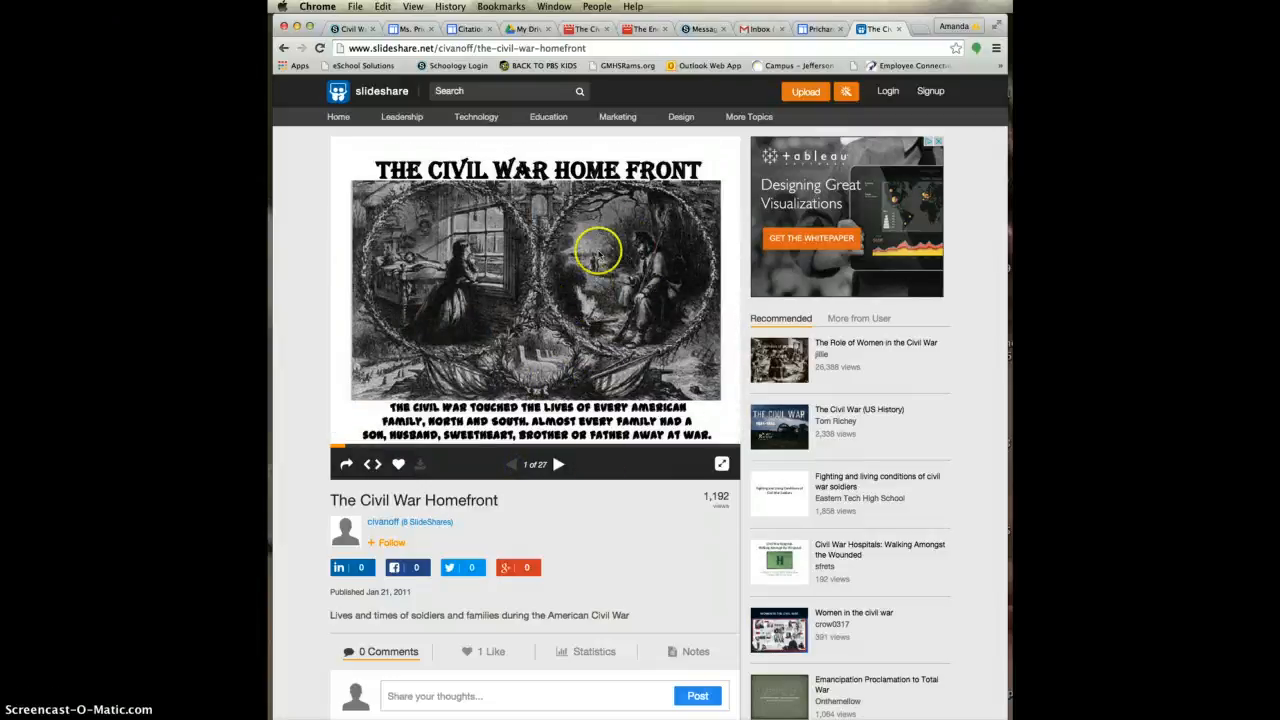
{"action": "scroll", "coordinate": [593, 312], "scroll_direction": "down", "scroll_amount": 2}
{"action": "scroll", "coordinate": [593, 316], "scroll_direction": "down", "scroll_amount": 1}
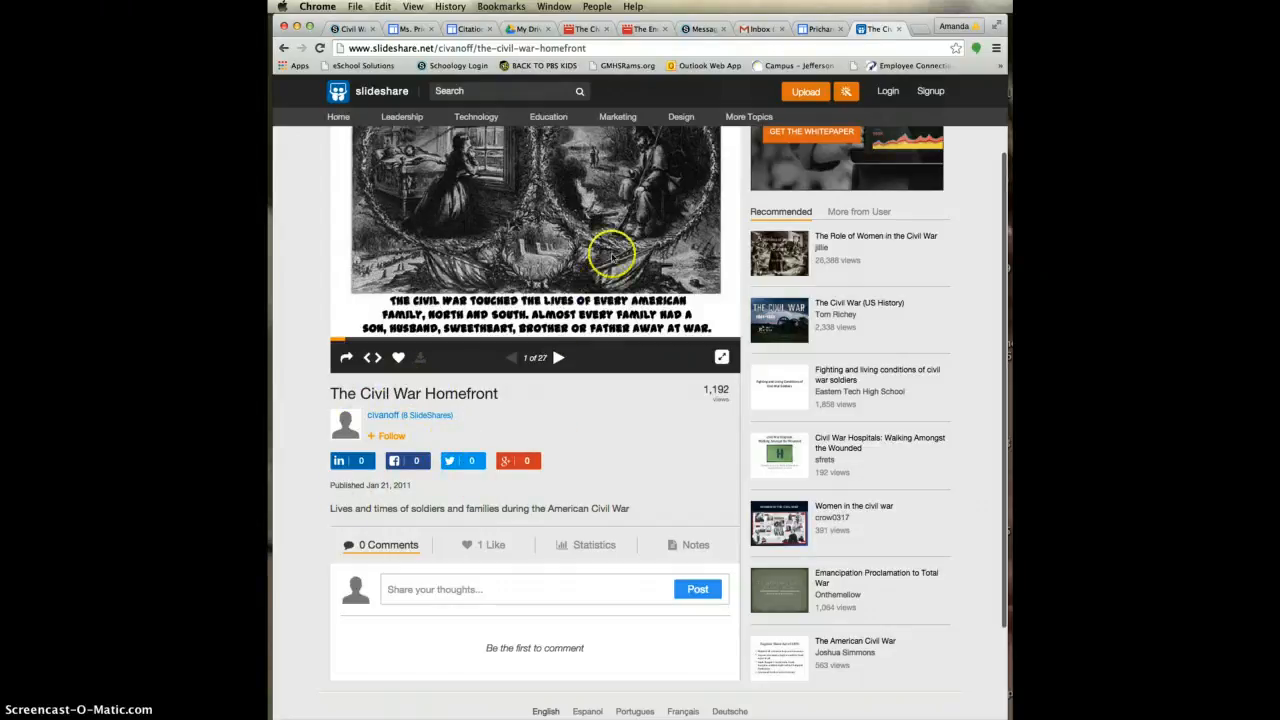
{"action": "scroll", "coordinate": [613, 257], "scroll_direction": "up", "scroll_amount": 1}
{"action": "scroll", "coordinate": [613, 257], "scroll_direction": "up", "scroll_amount": 3}
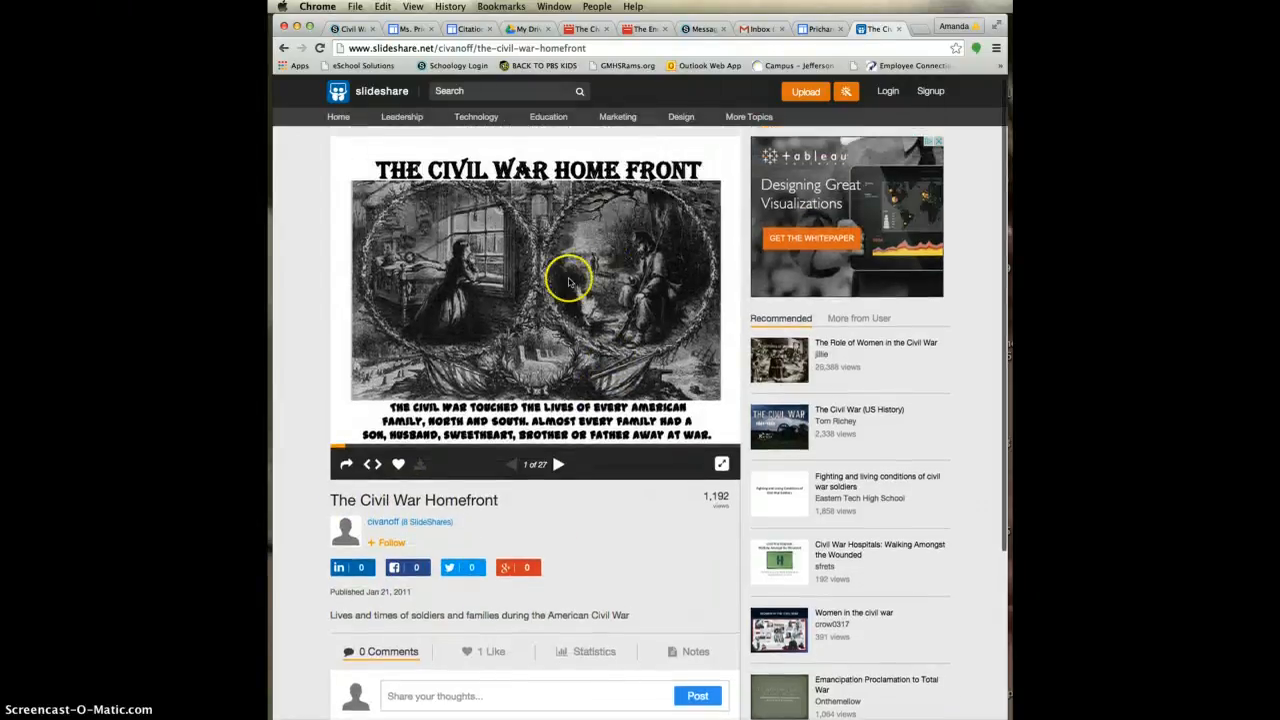
- Copy the title slide's image URL and, back in the site editor, remove the futuristic picture above the Advertisement text
{"action": "right_click", "coordinate": [578, 260]}
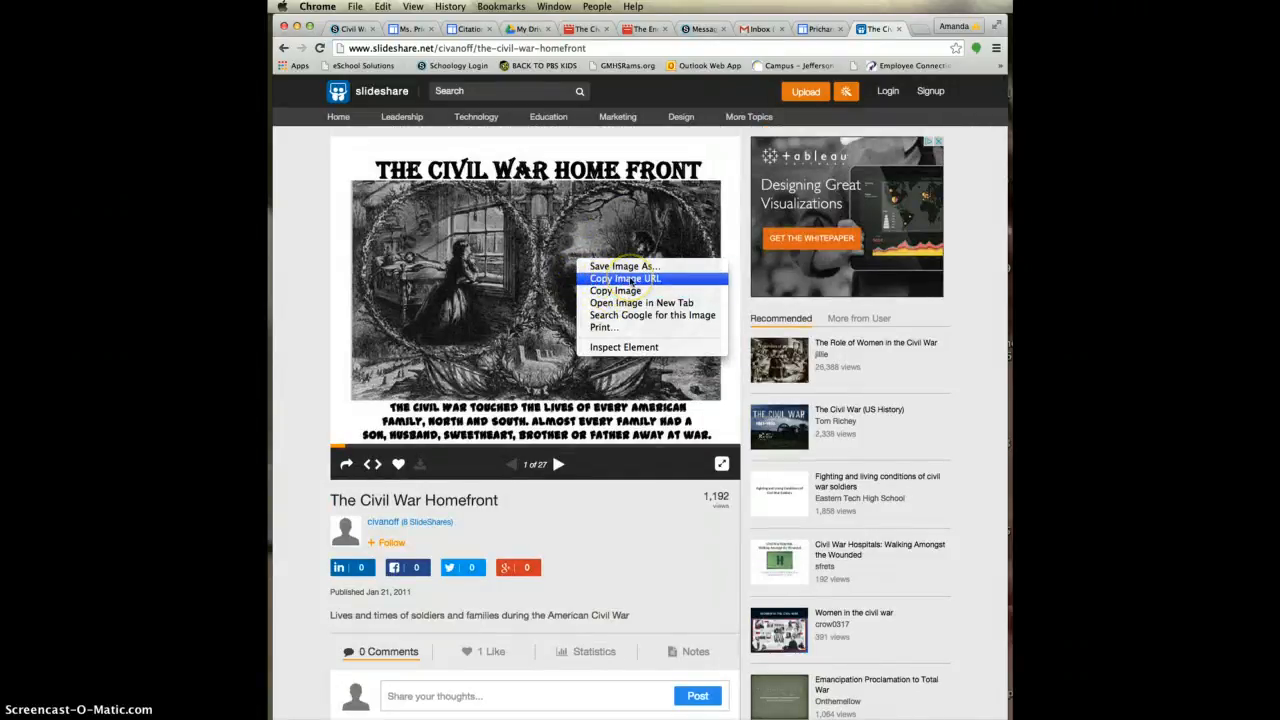
{"action": "left_click", "coordinate": [631, 280]}
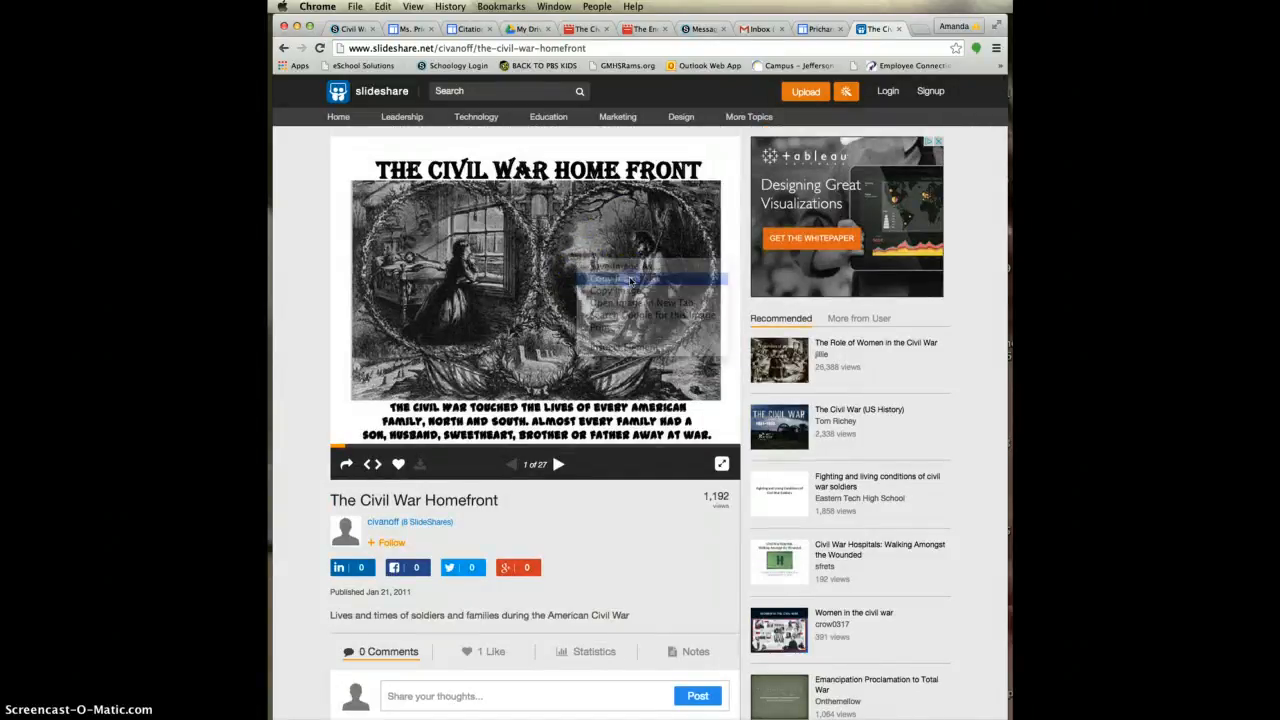
{"action": "left_click", "coordinate": [822, 29]}
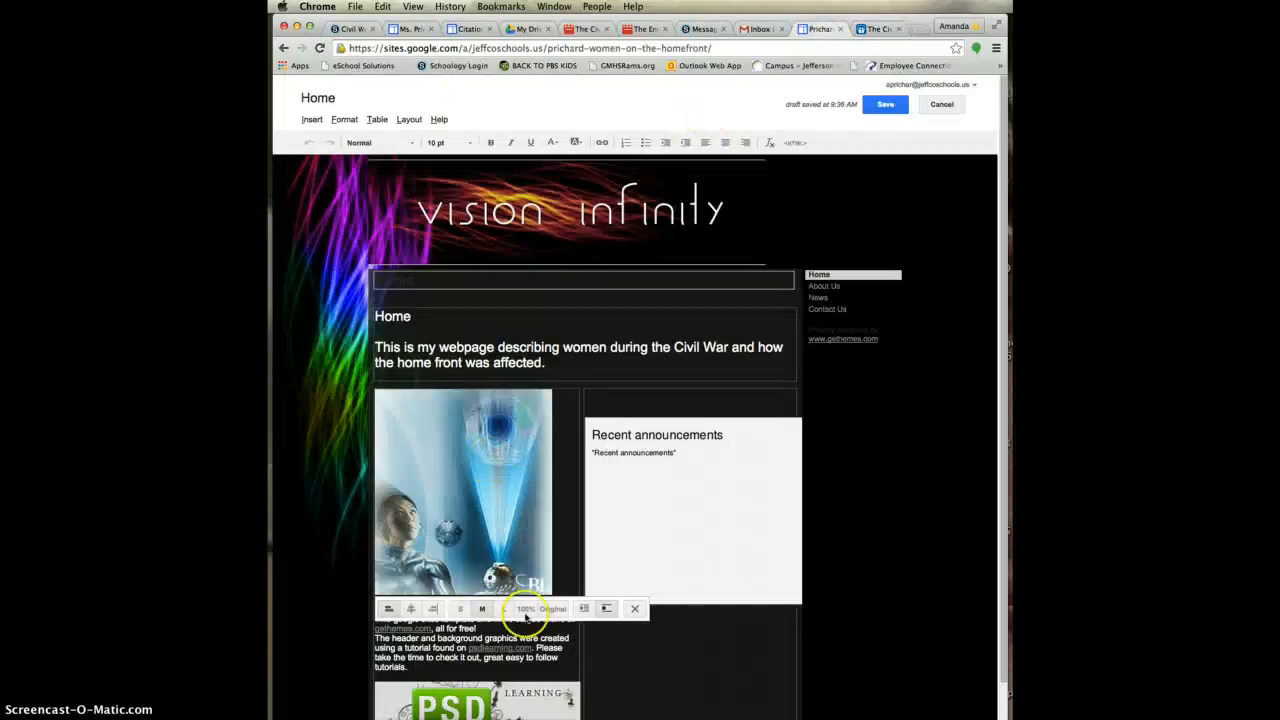
{"action": "left_click", "coordinate": [634, 608]}
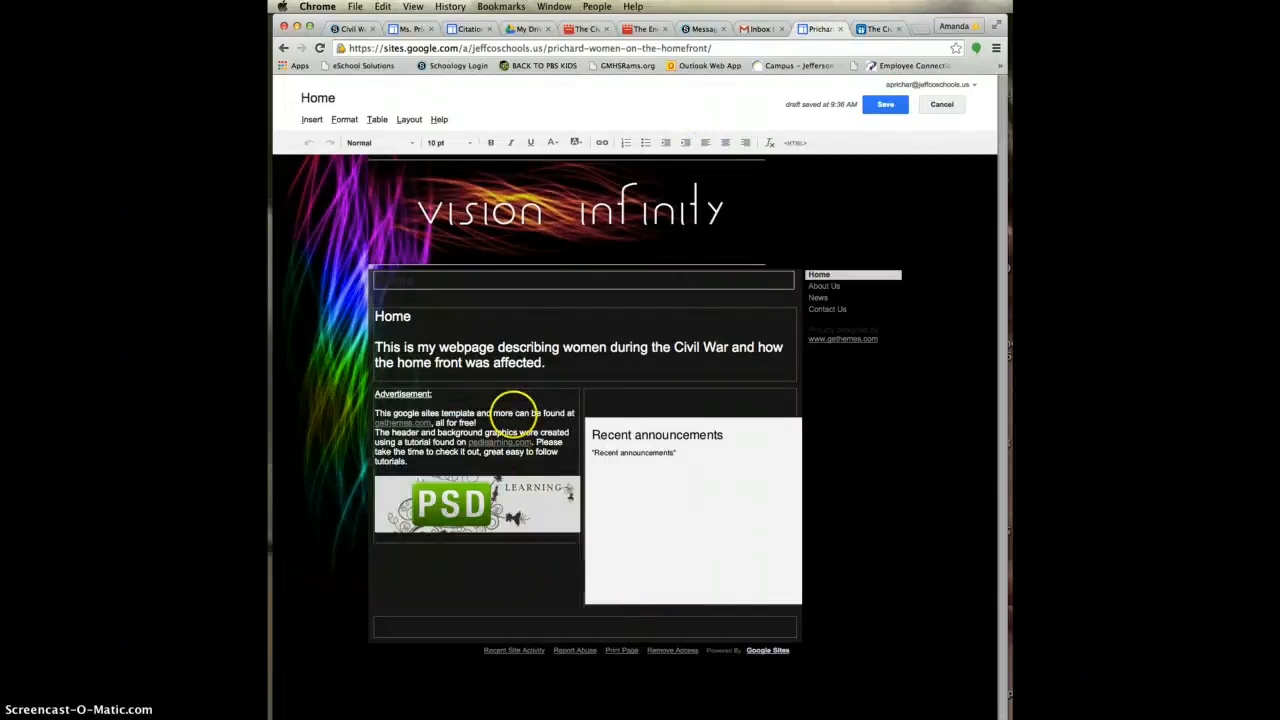
- Insert the Civil War Home Front image above the Home heading using its copied web address
{"action": "left_click", "coordinate": [318, 120]}
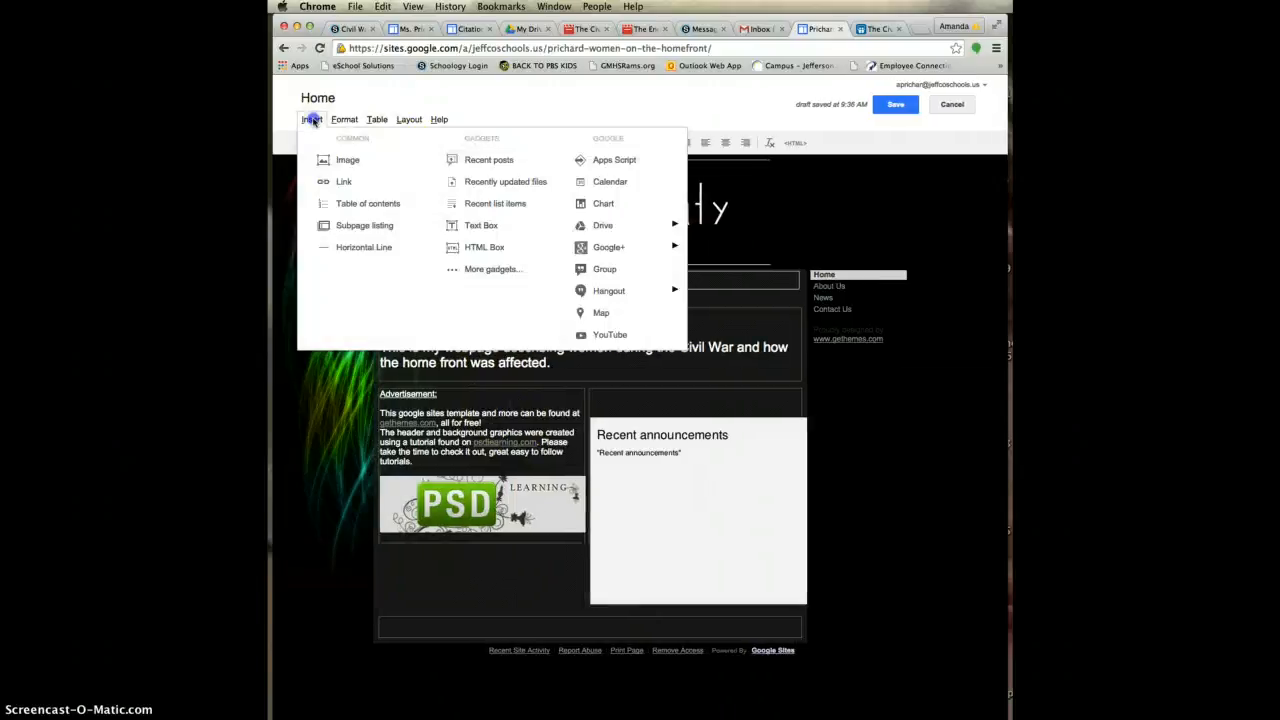
{"action": "left_click", "coordinate": [350, 161]}
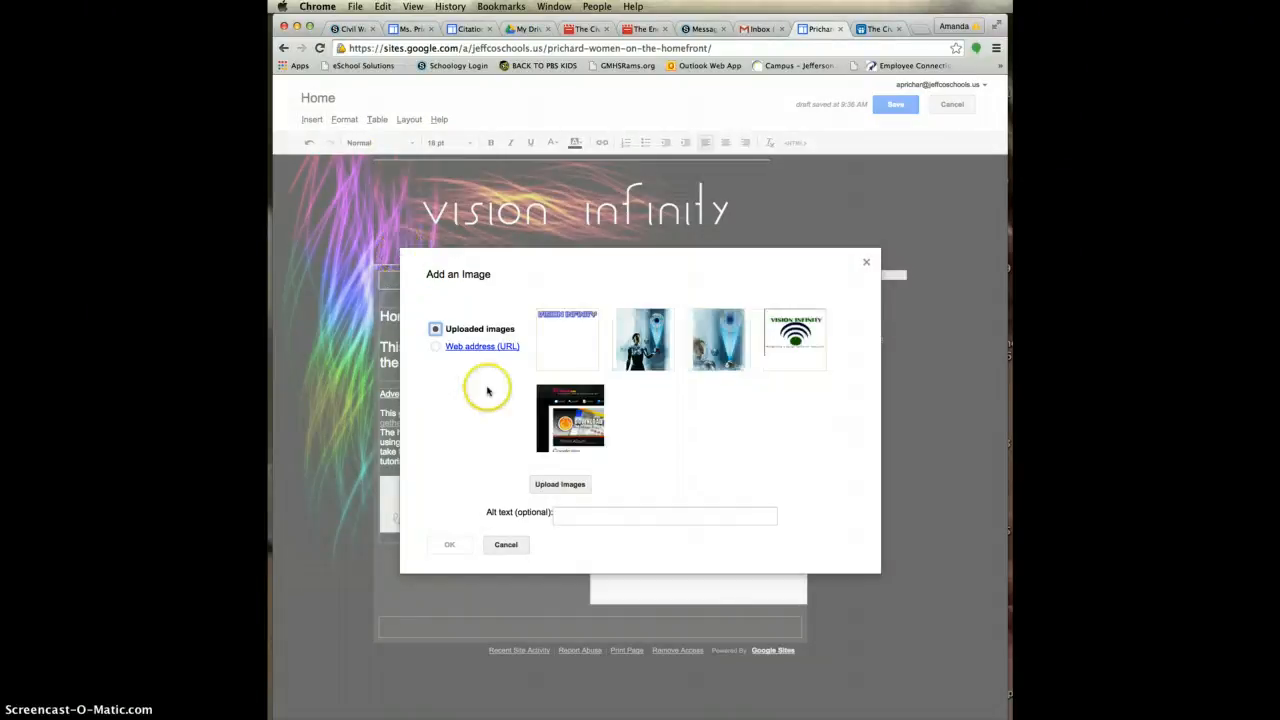
{"action": "left_click", "coordinate": [433, 349]}
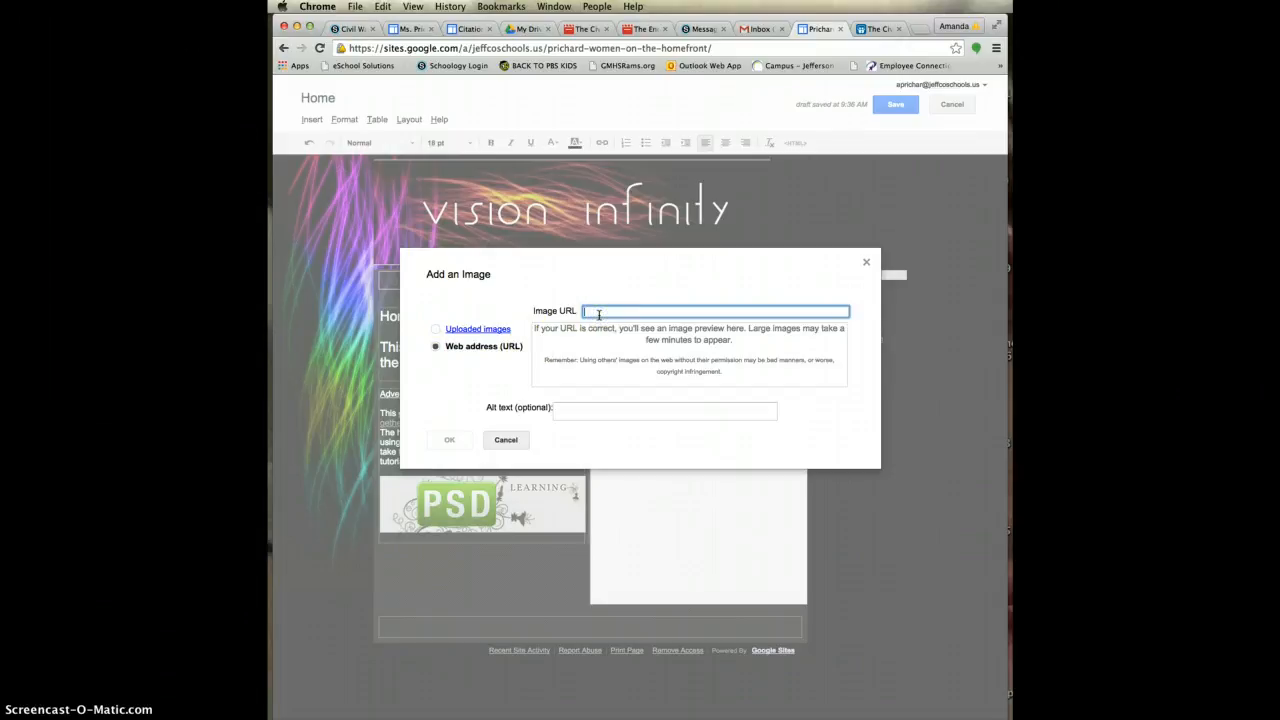
{"action": "key", "text": "super+v"}
{"action": "left_click", "coordinate": [450, 654]}
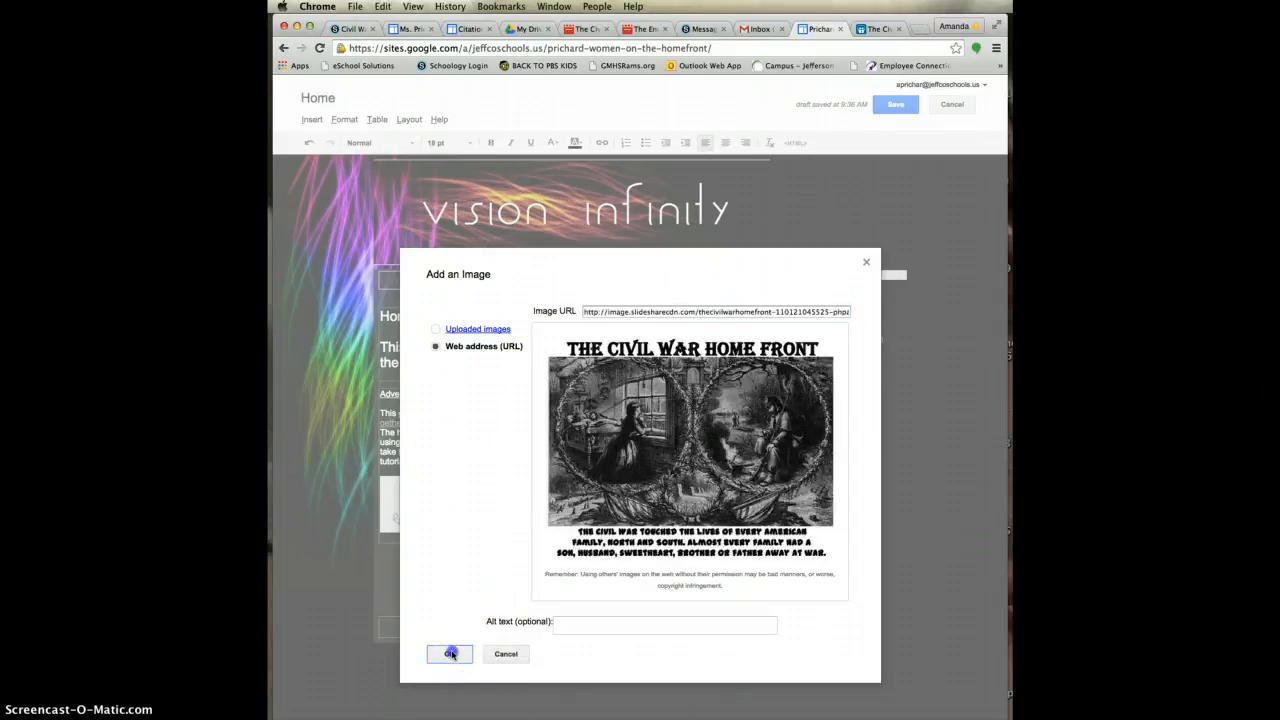
{"action": "left_click", "coordinate": [608, 478]}
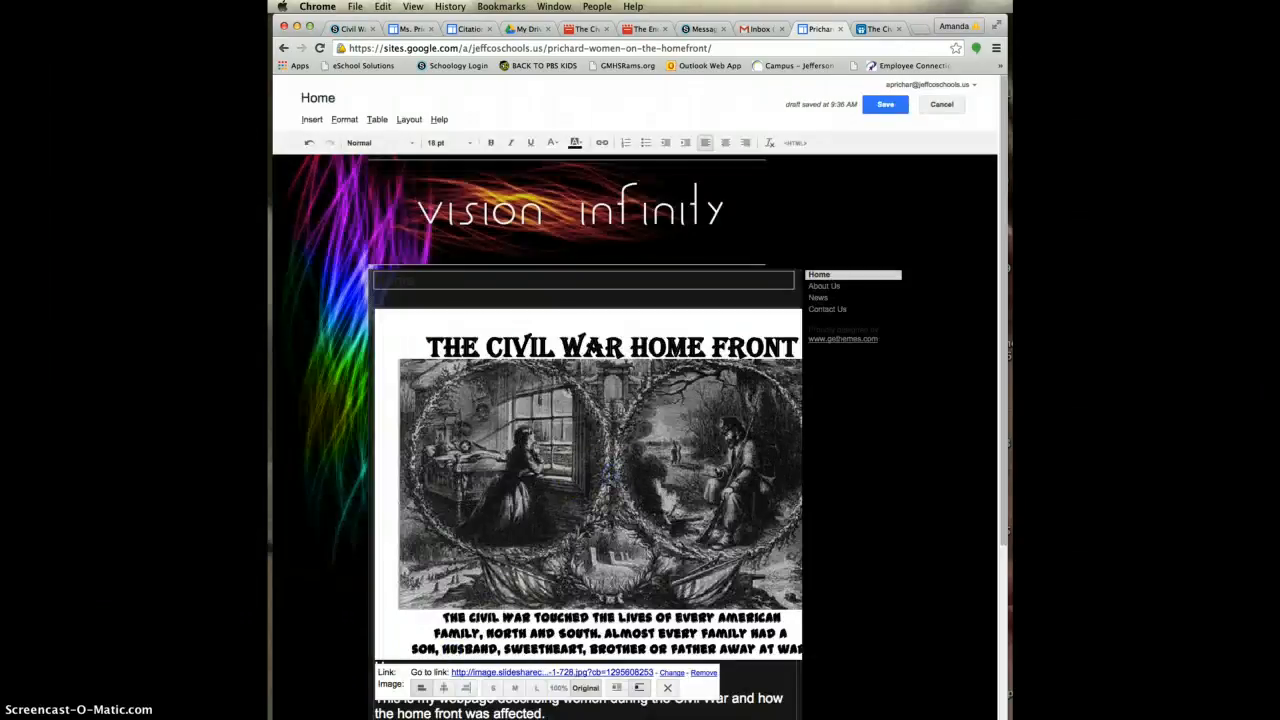
- Try the inserted image at large size, centred and with text wrapping on, and delete it from the page
{"action": "left_click", "coordinate": [537, 686]}
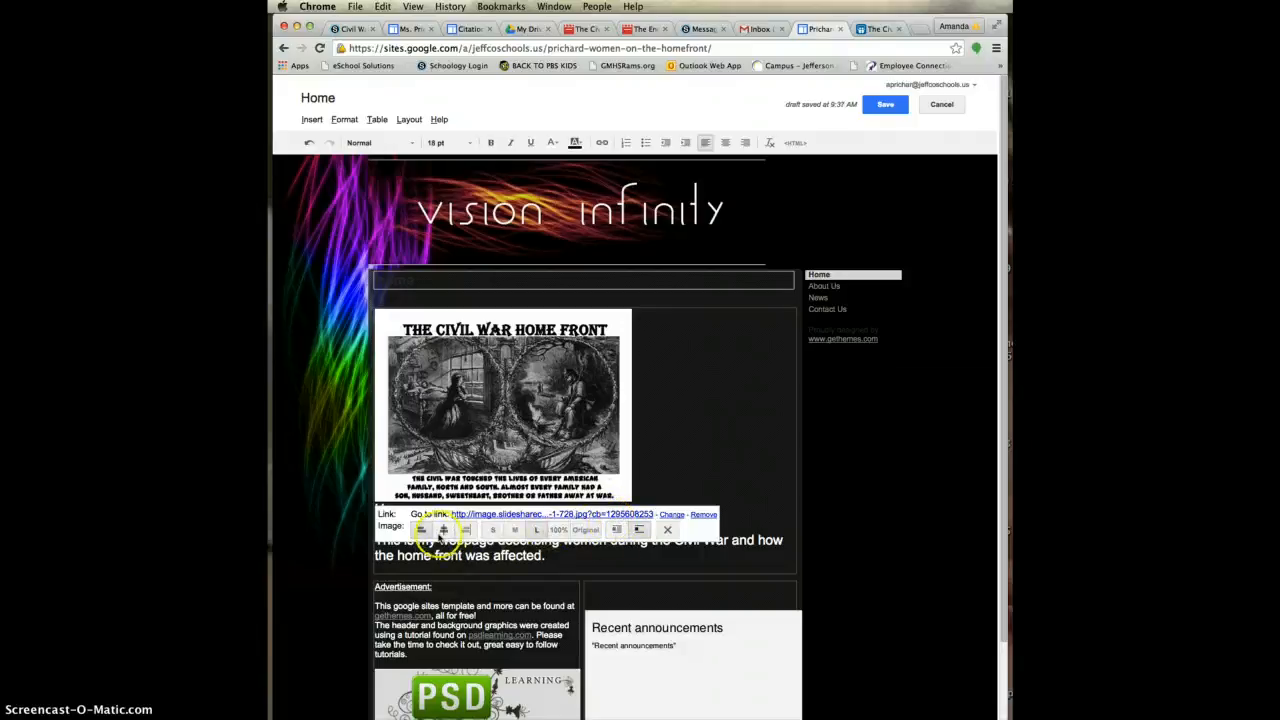
{"action": "left_click", "coordinate": [443, 530]}
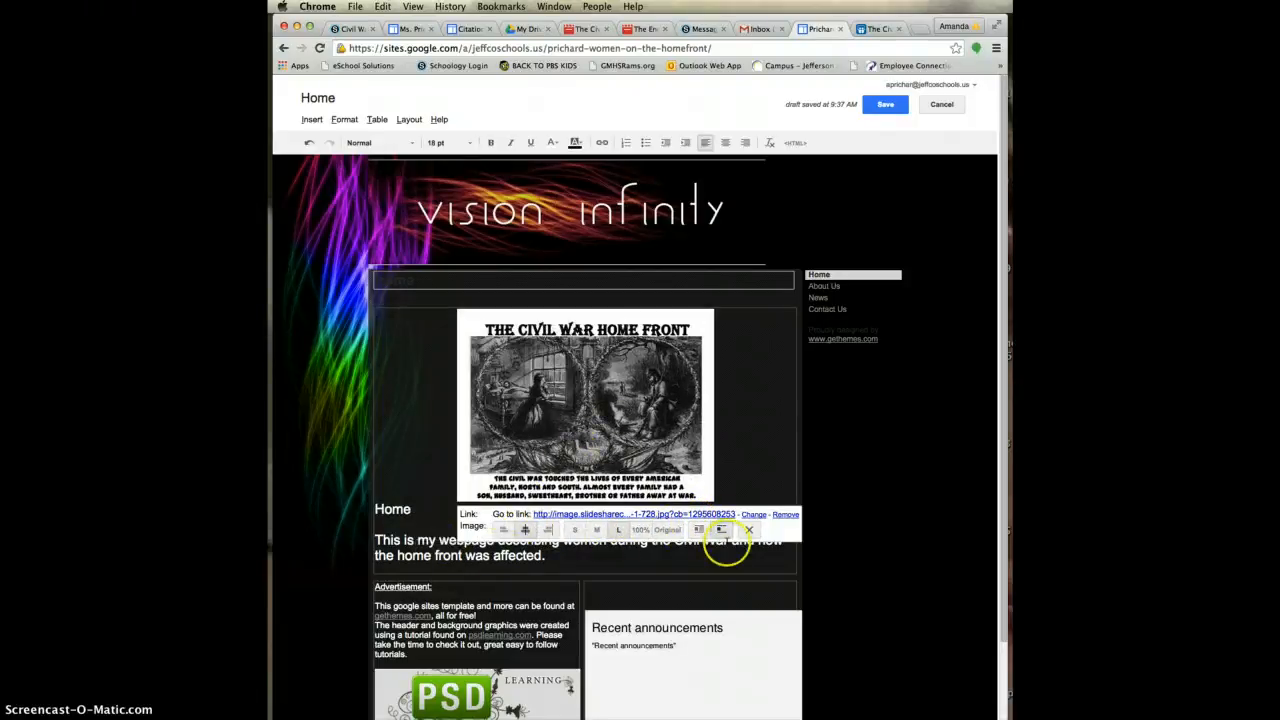
{"action": "left_click", "coordinate": [698, 529]}
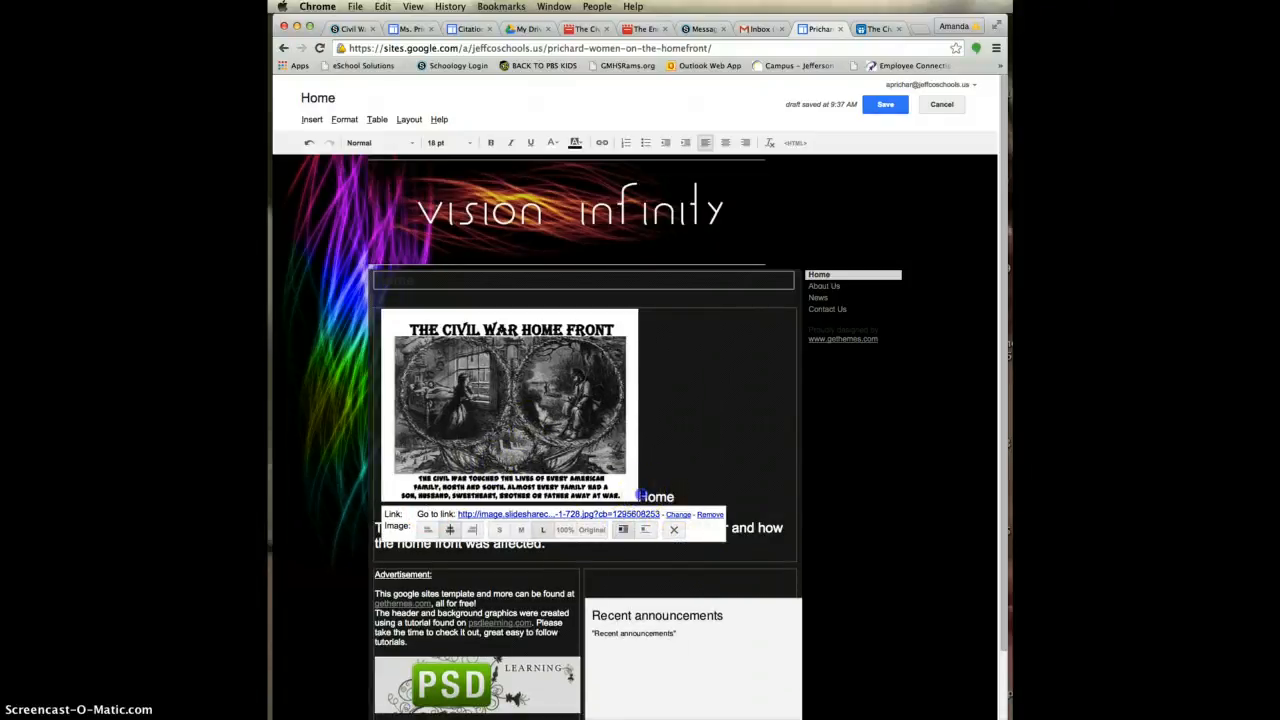
{"action": "left_click", "coordinate": [641, 496]}
{"action": "key", "text": "BackSpace"}
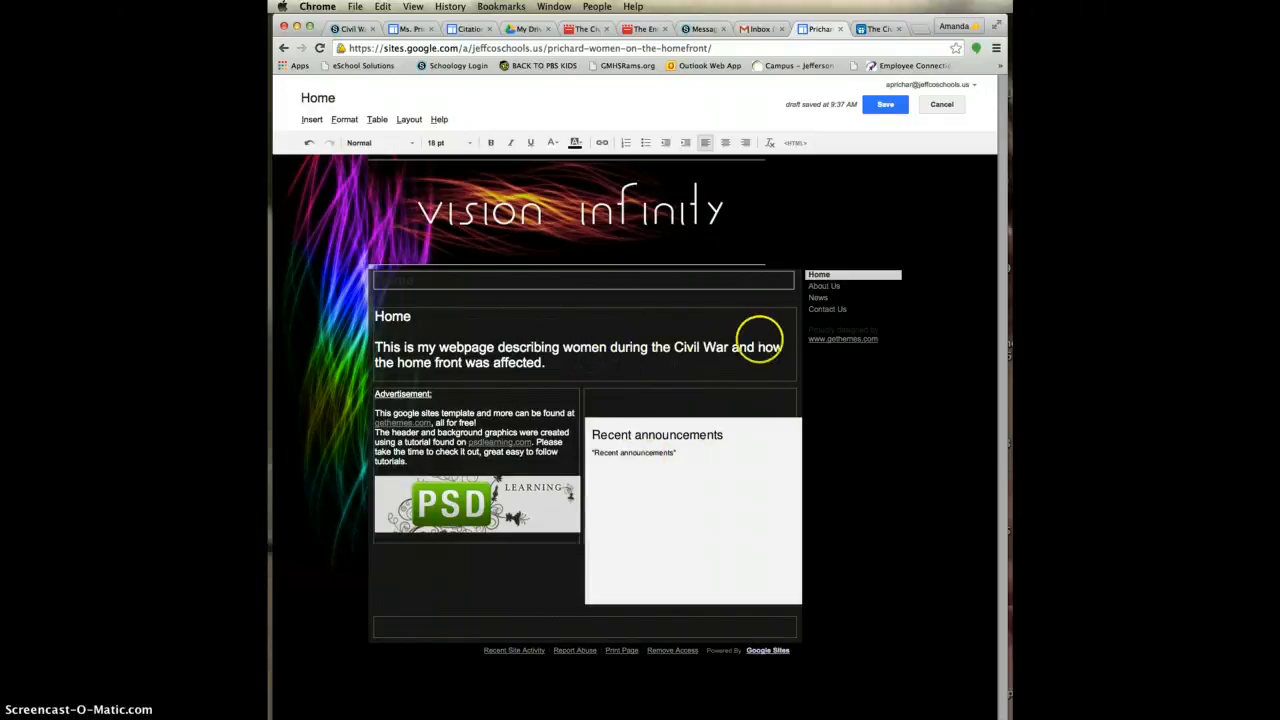
- Insert the Civil War Home Front image below the introductory sentence using its copied web address
{"action": "left_click", "coordinate": [316, 119]}
{"action": "left_click", "coordinate": [344, 163]}
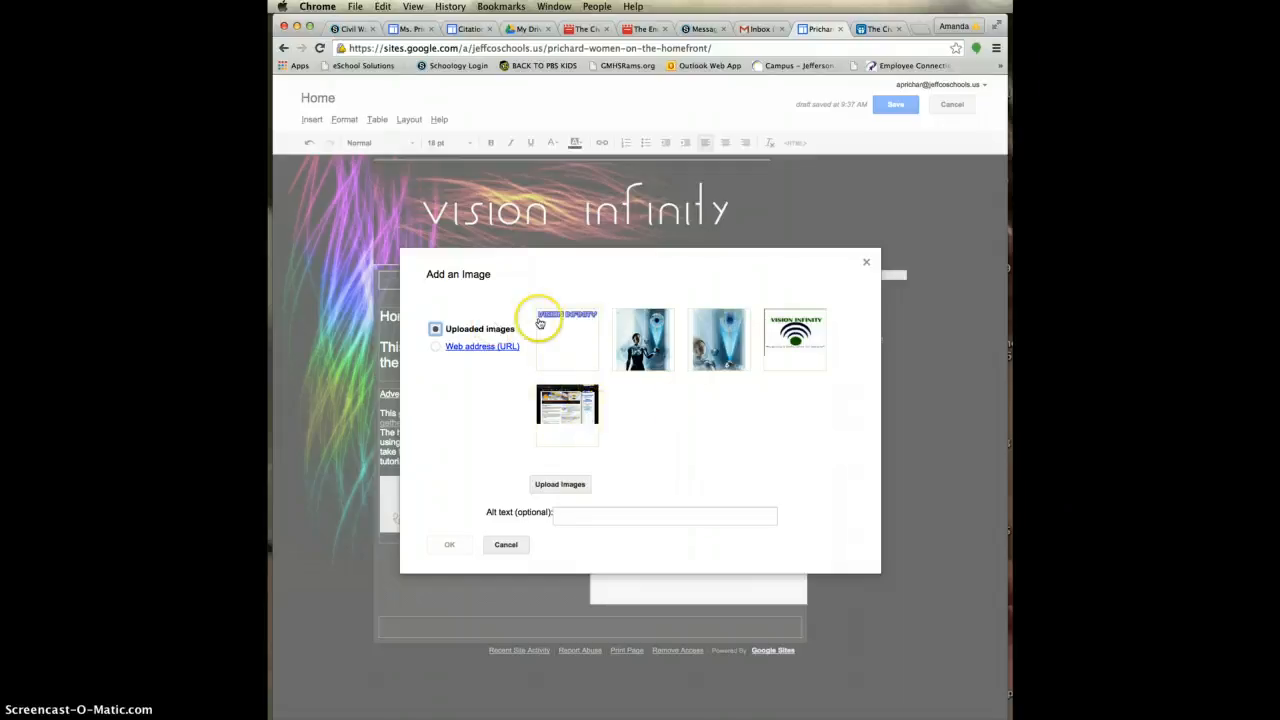
{"action": "left_click", "coordinate": [472, 346]}
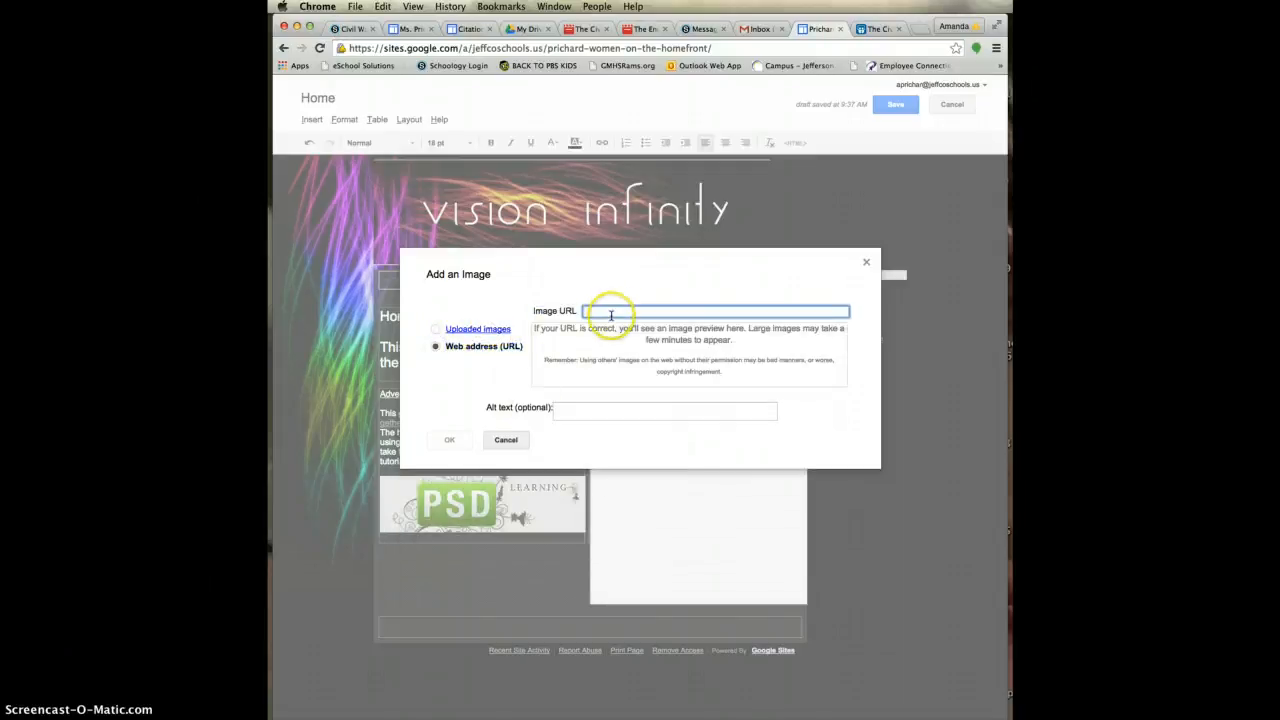
{"action": "key", "text": "super+v"}
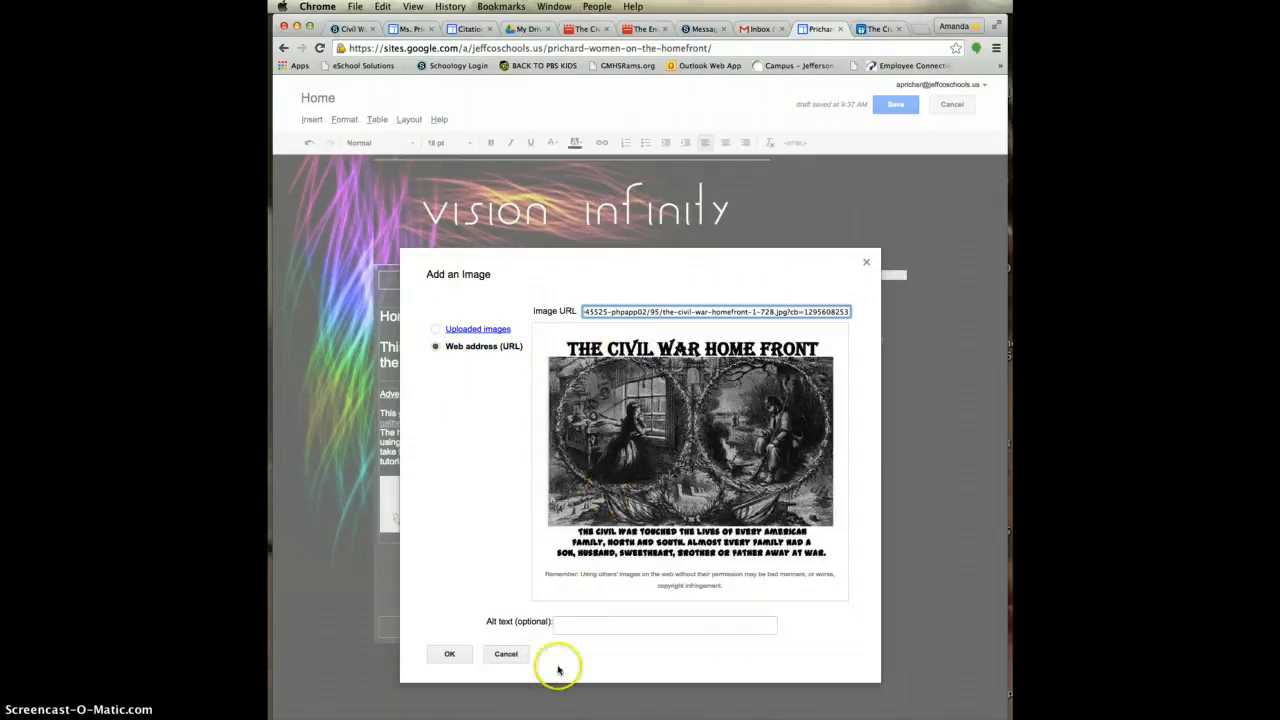
{"action": "left_click", "coordinate": [455, 652]}
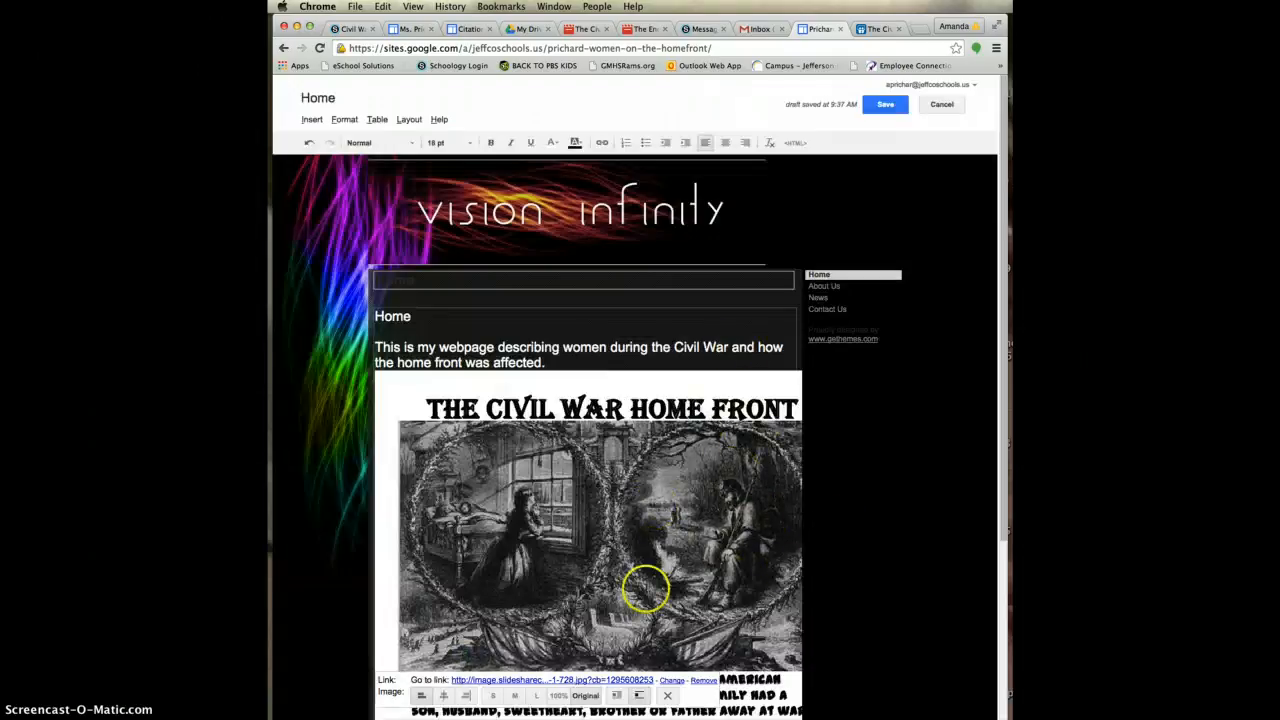
- Set the Civil War Home Front image to medium size and centre it below the introductory sentence
{"action": "left_click", "coordinate": [511, 695]}
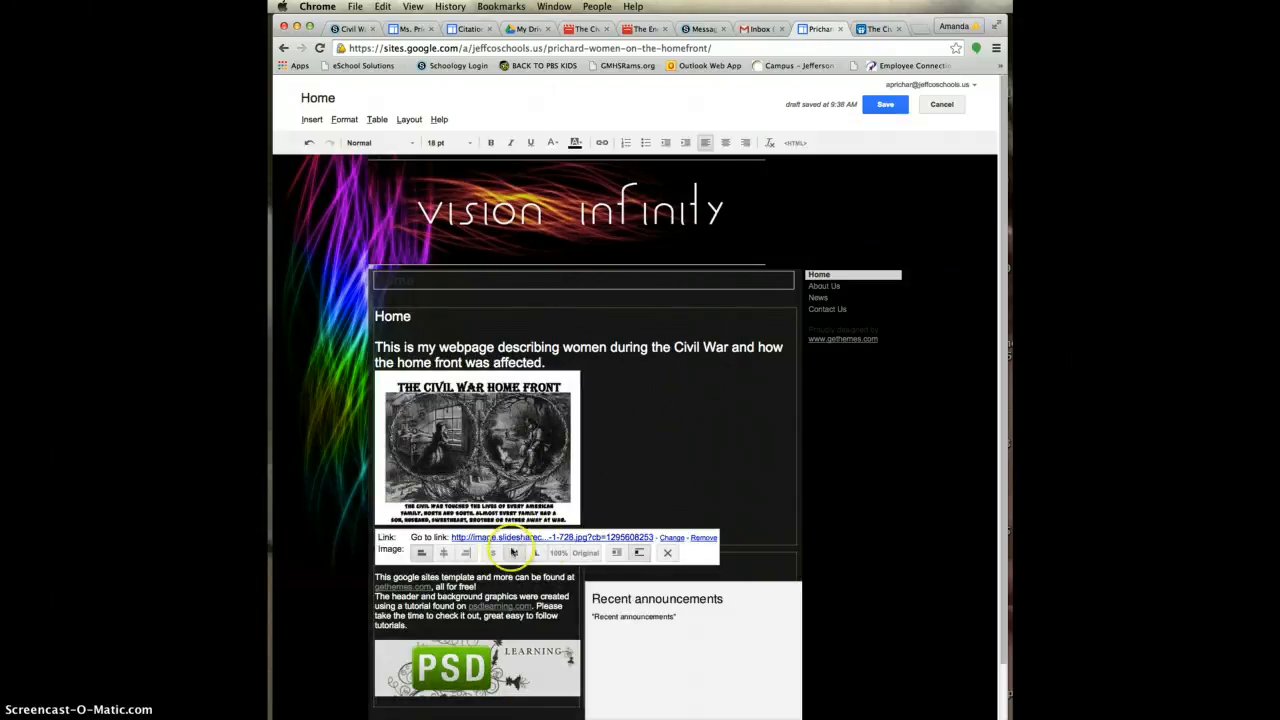
{"action": "left_click", "coordinate": [444, 554]}
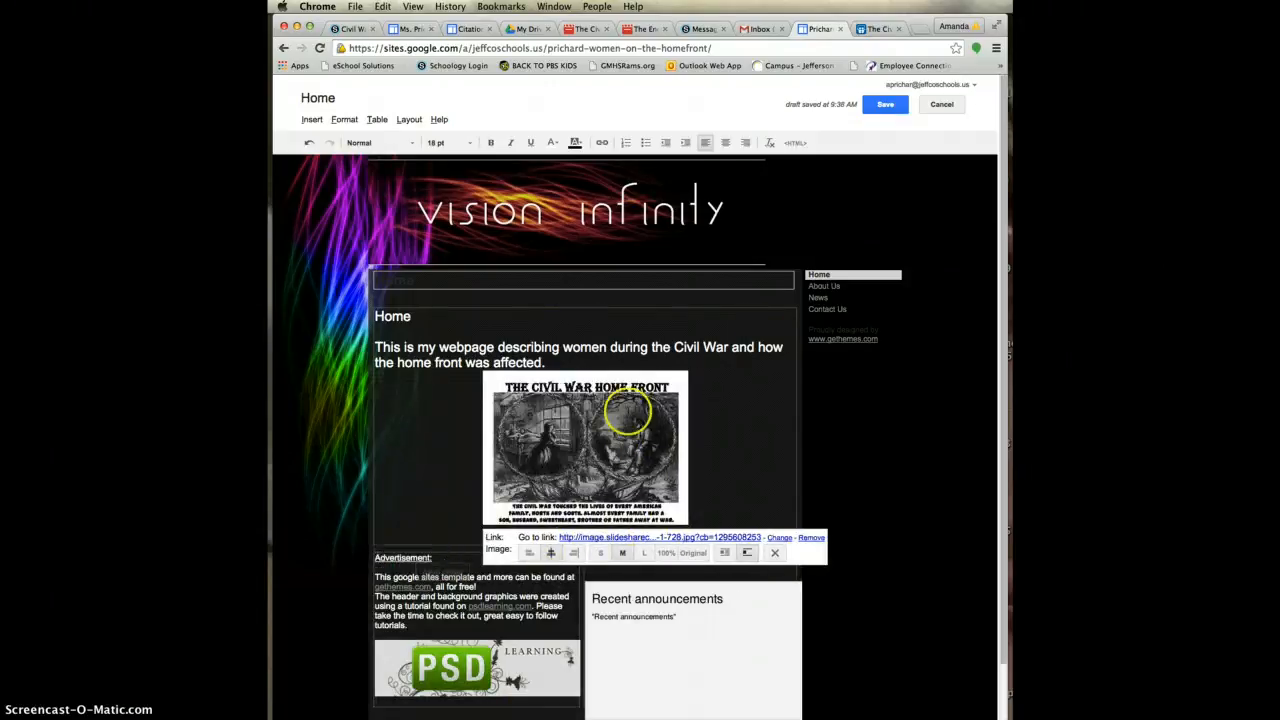
{"action": "left_click", "coordinate": [775, 347]}
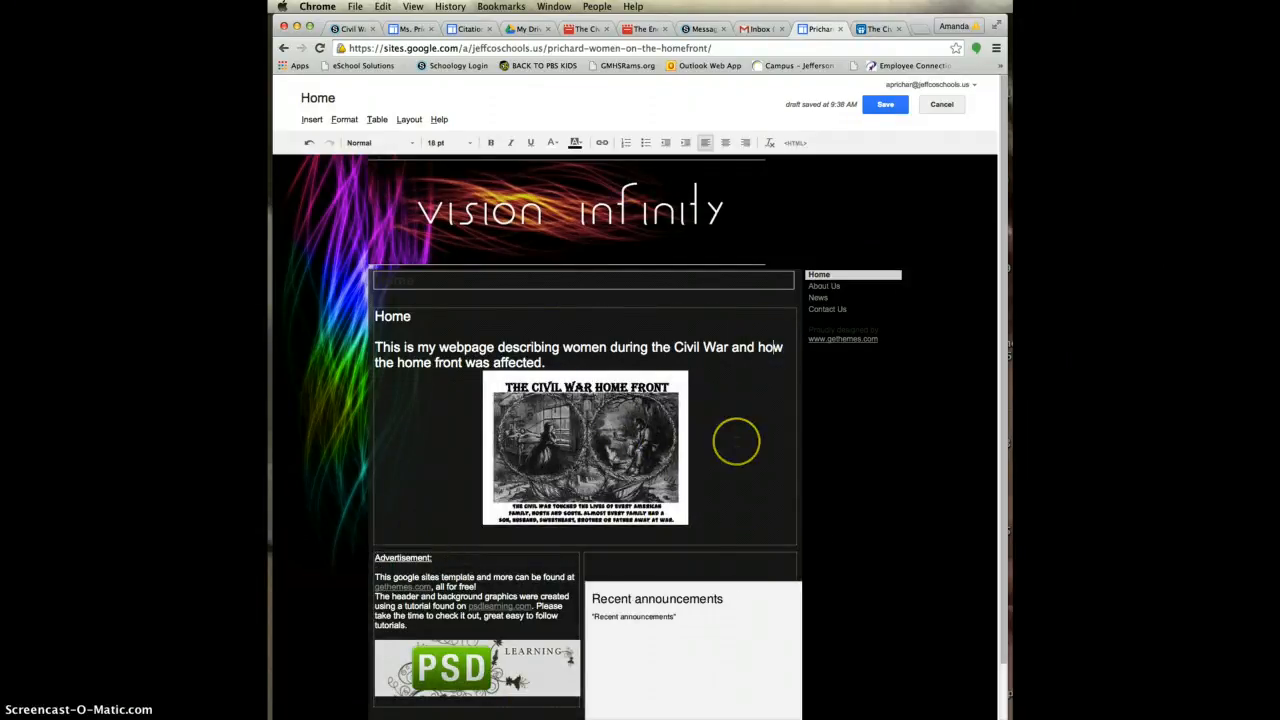
- Check the Home page draft down to the Citations section and save the page edits
{"action": "scroll", "coordinate": [736, 441], "scroll_direction": "down", "scroll_amount": 2}
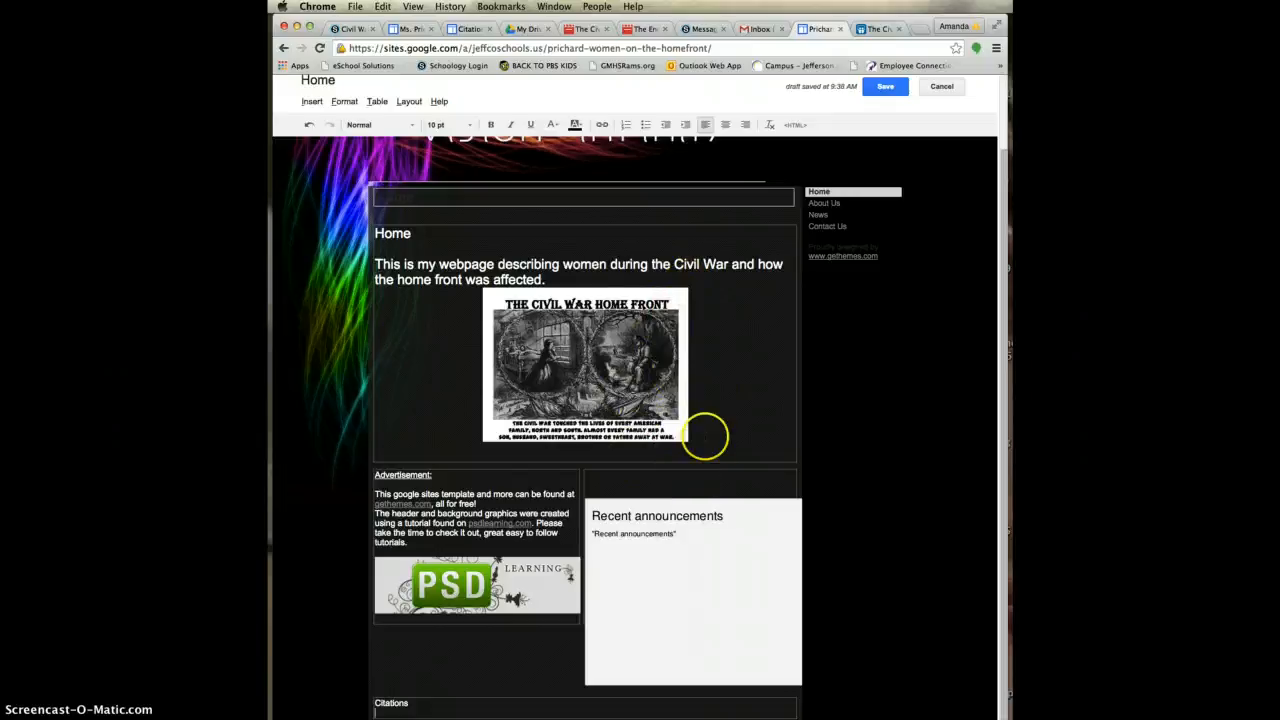
{"action": "scroll", "coordinate": [635, 400], "scroll_direction": "up", "scroll_amount": 2}
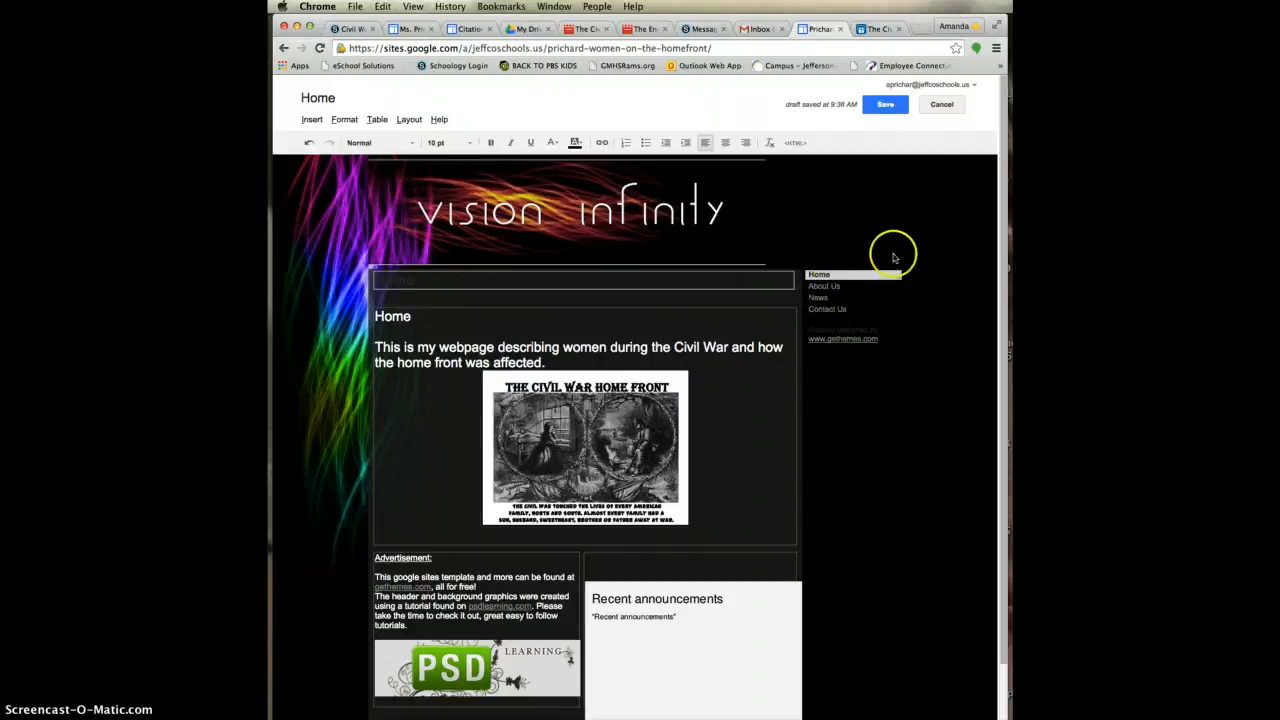
{"action": "left_click", "coordinate": [885, 106]}
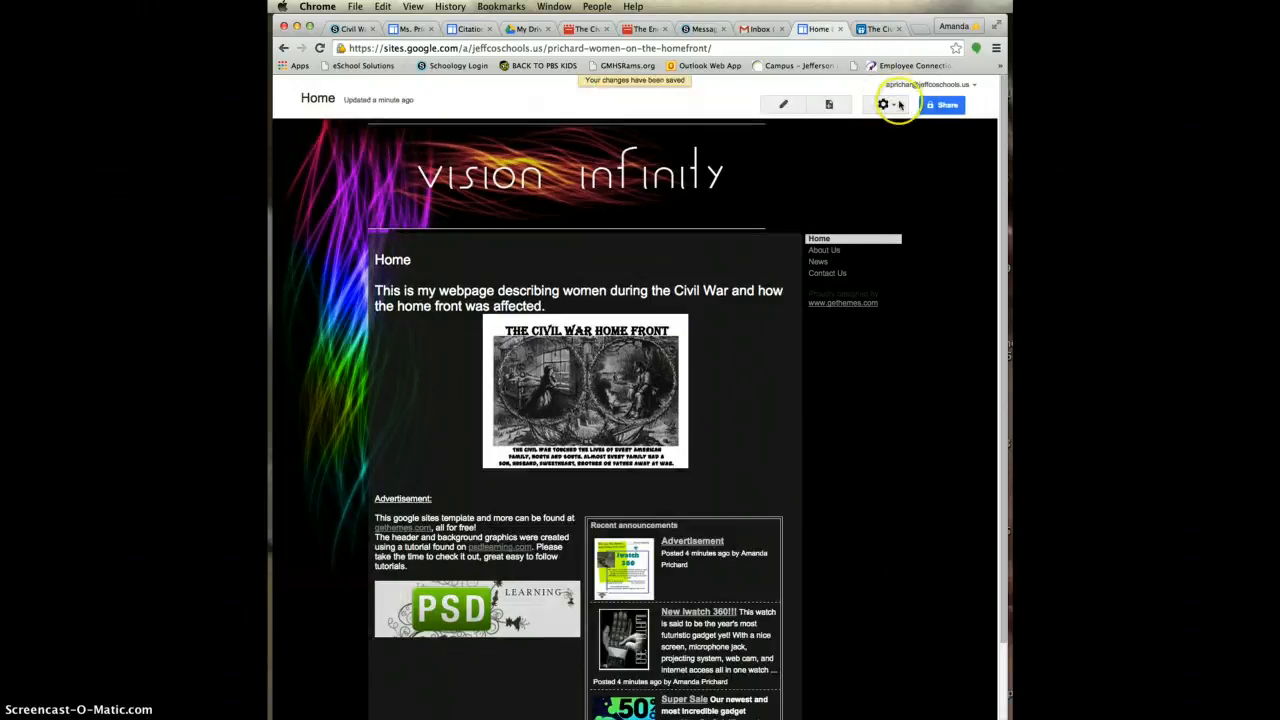
- Open the site's management pages and examine the attachments list and the general settings
{"action": "left_click", "coordinate": [891, 106]}
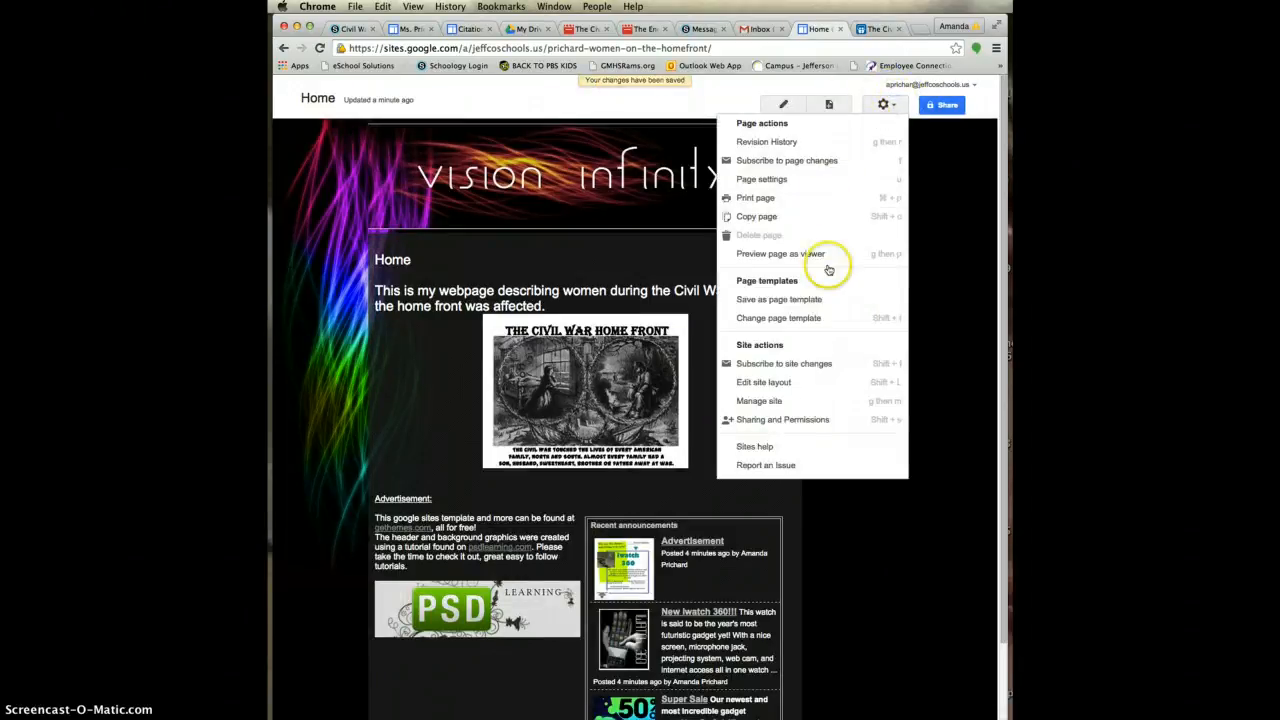
{"action": "left_click", "coordinate": [761, 401]}
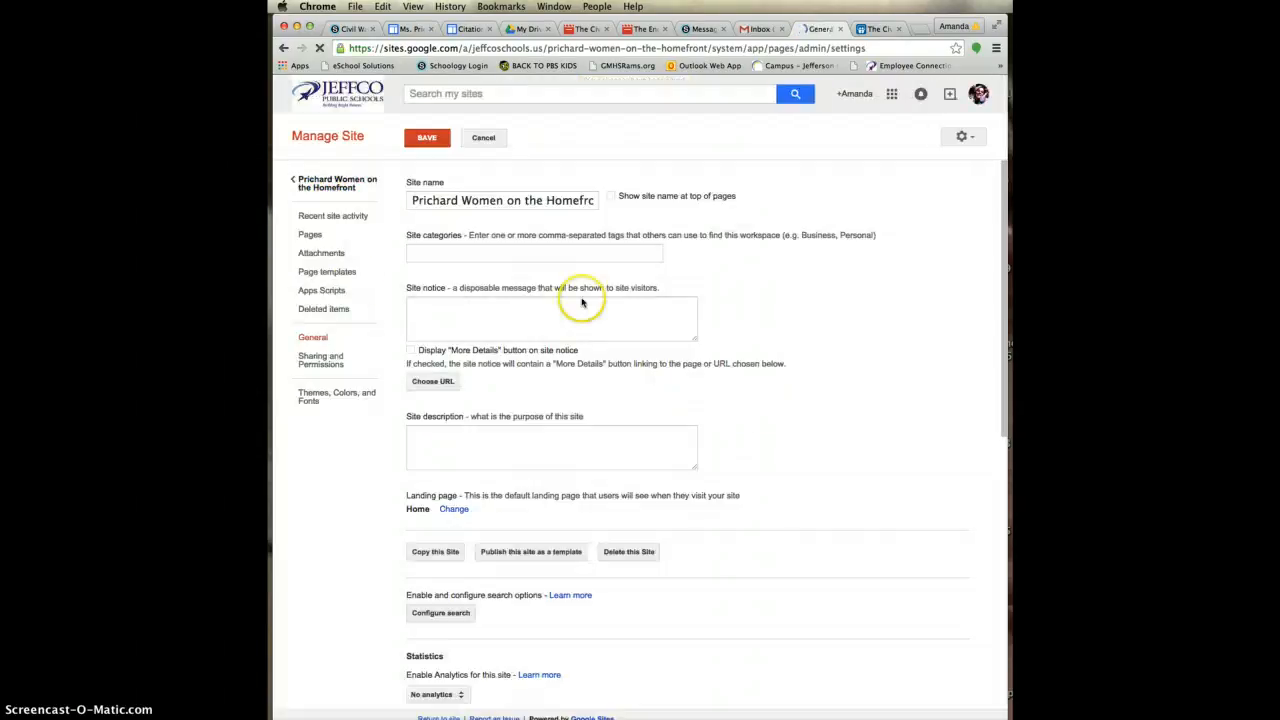
{"action": "left_click", "coordinate": [329, 256]}
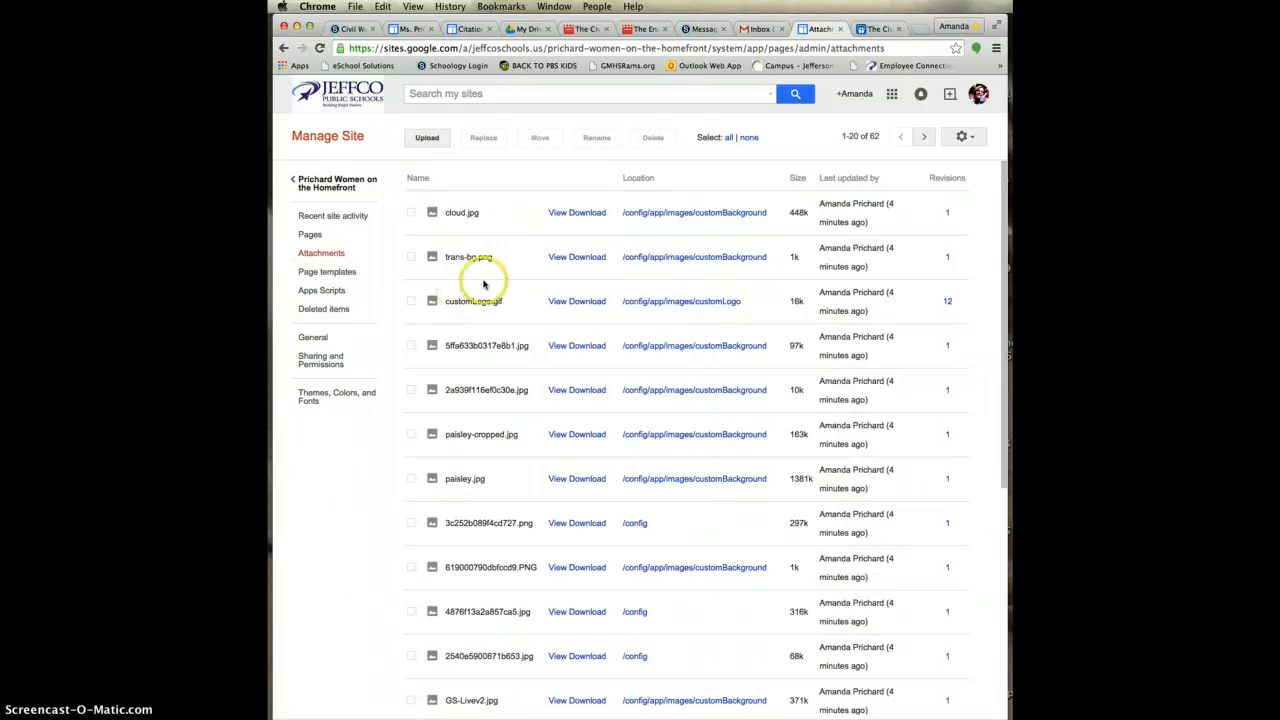
{"action": "scroll", "coordinate": [650, 425], "scroll_direction": "down", "scroll_amount": 5}
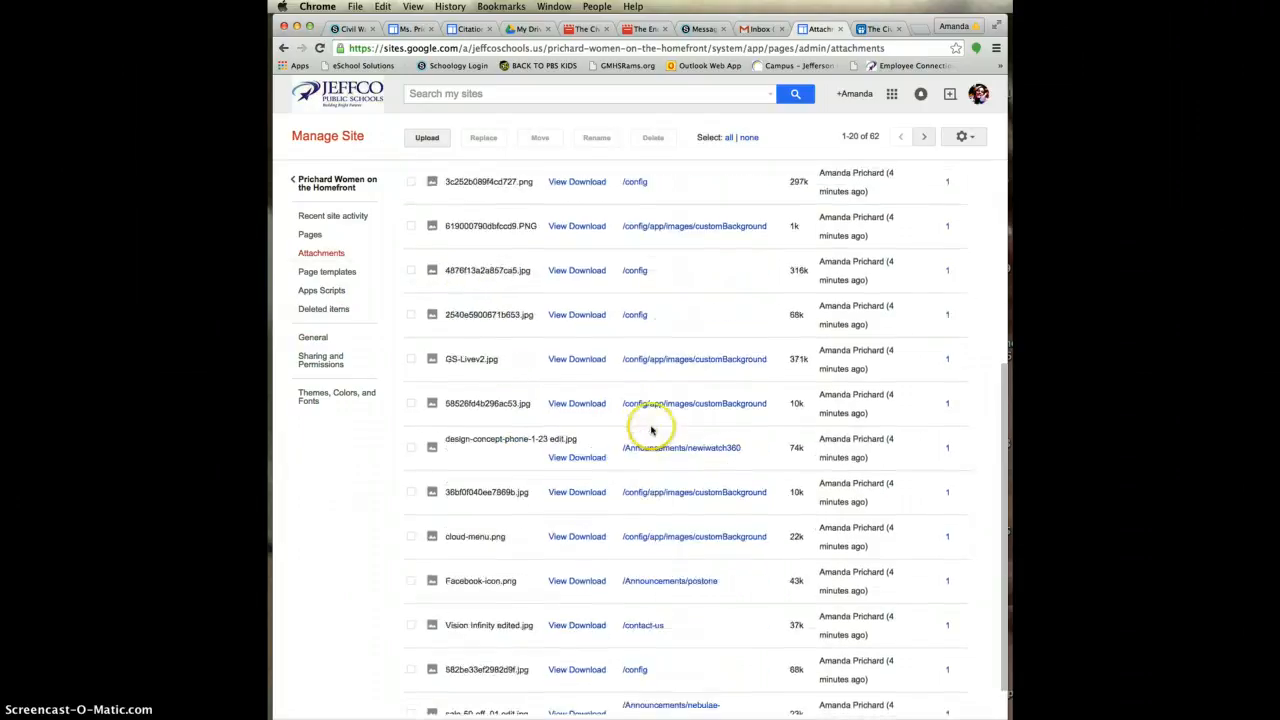
{"action": "scroll", "coordinate": [640, 500], "scroll_direction": "up", "scroll_amount": 5}
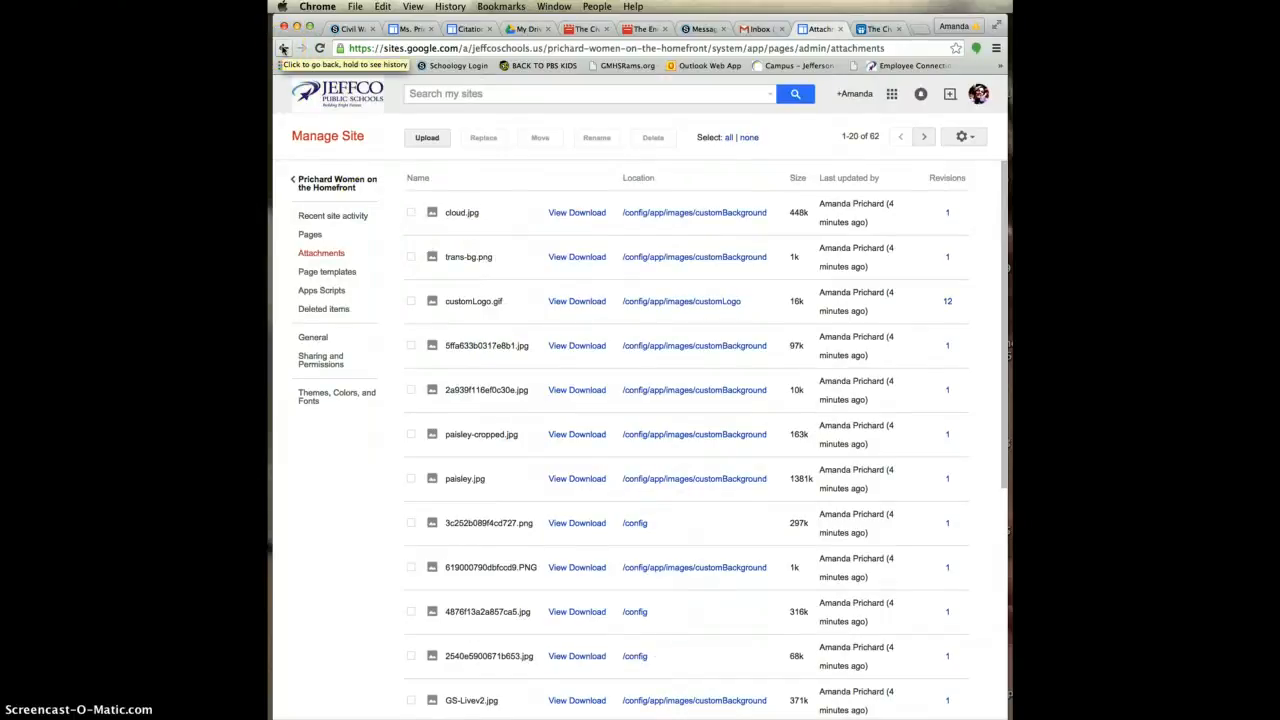
{"action": "left_click", "coordinate": [284, 49]}
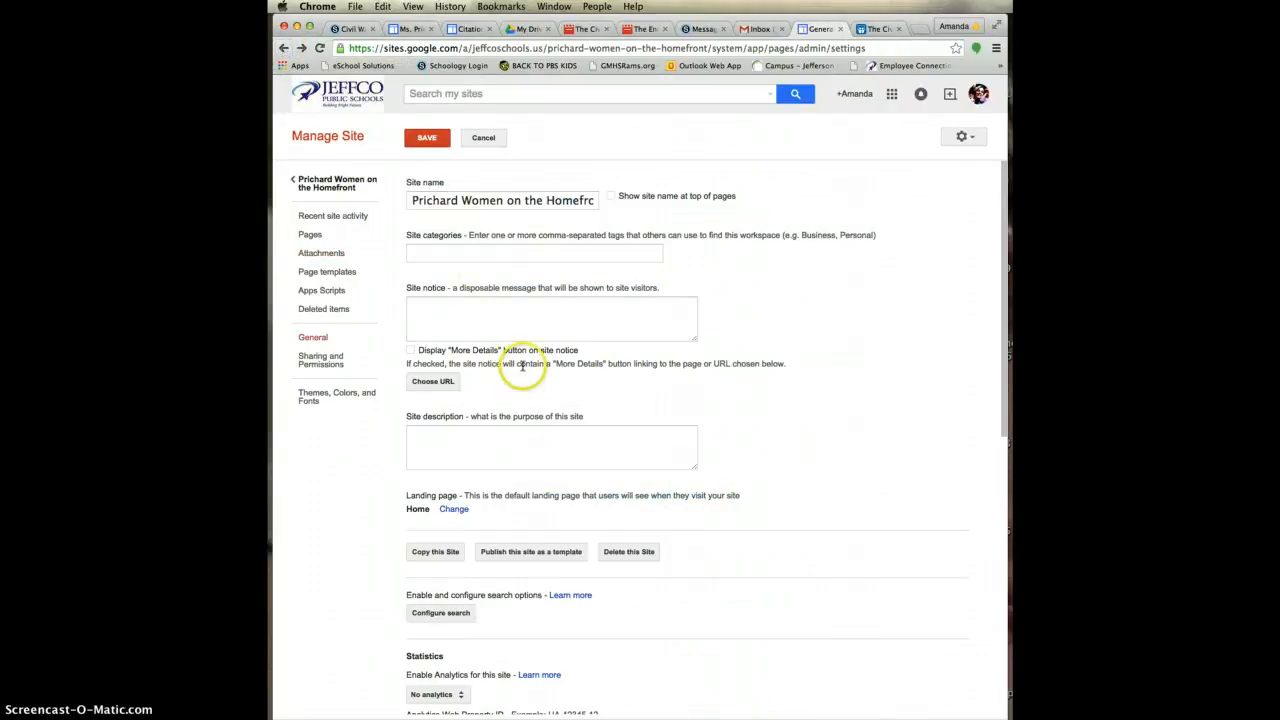
{"action": "scroll", "coordinate": [578, 380], "scroll_direction": "down", "scroll_amount": 5}
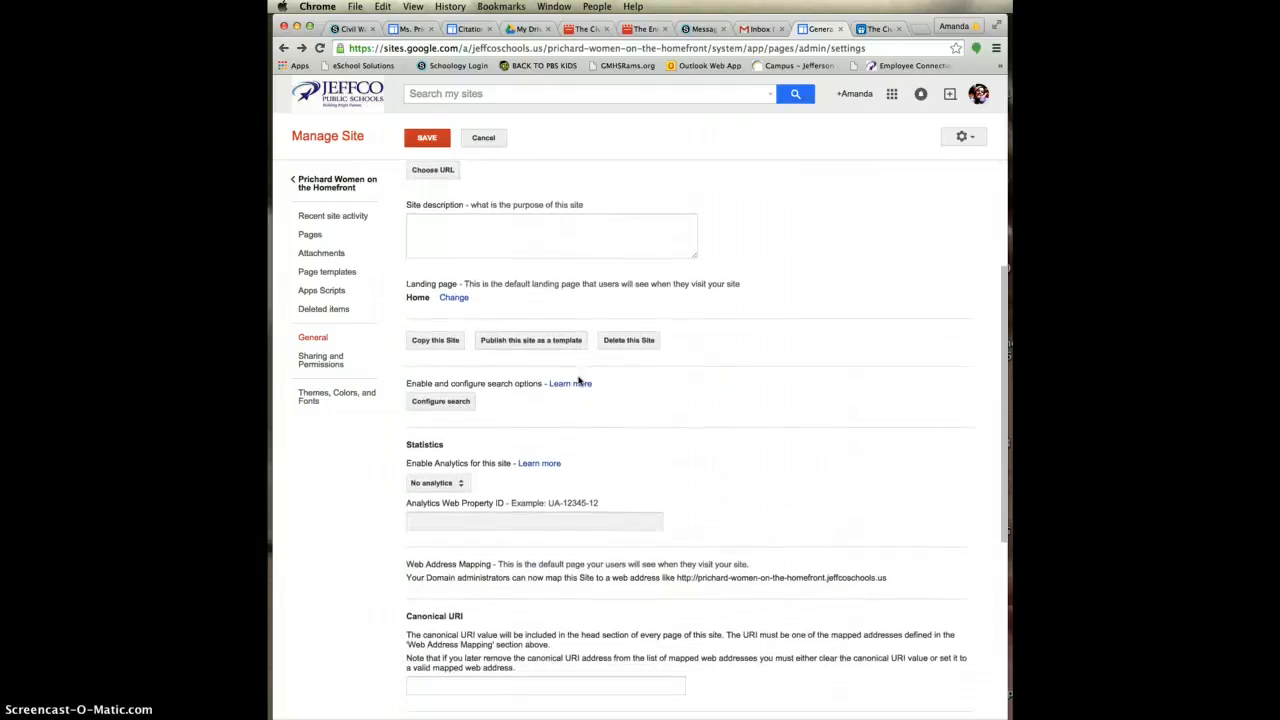
{"action": "scroll", "coordinate": [578, 380], "scroll_direction": "down", "scroll_amount": 4}
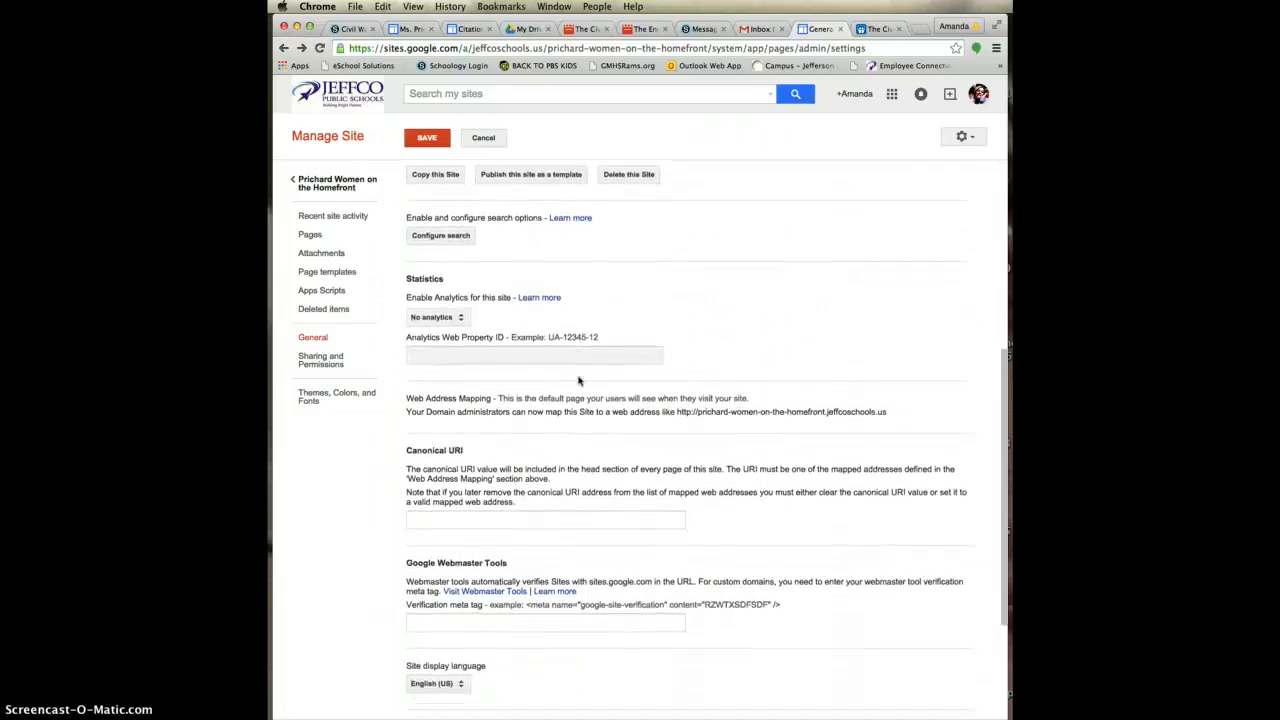
{"action": "scroll", "coordinate": [578, 380], "scroll_direction": "down", "scroll_amount": 2}
{"action": "scroll", "coordinate": [578, 380], "scroll_direction": "up", "scroll_amount": 7}
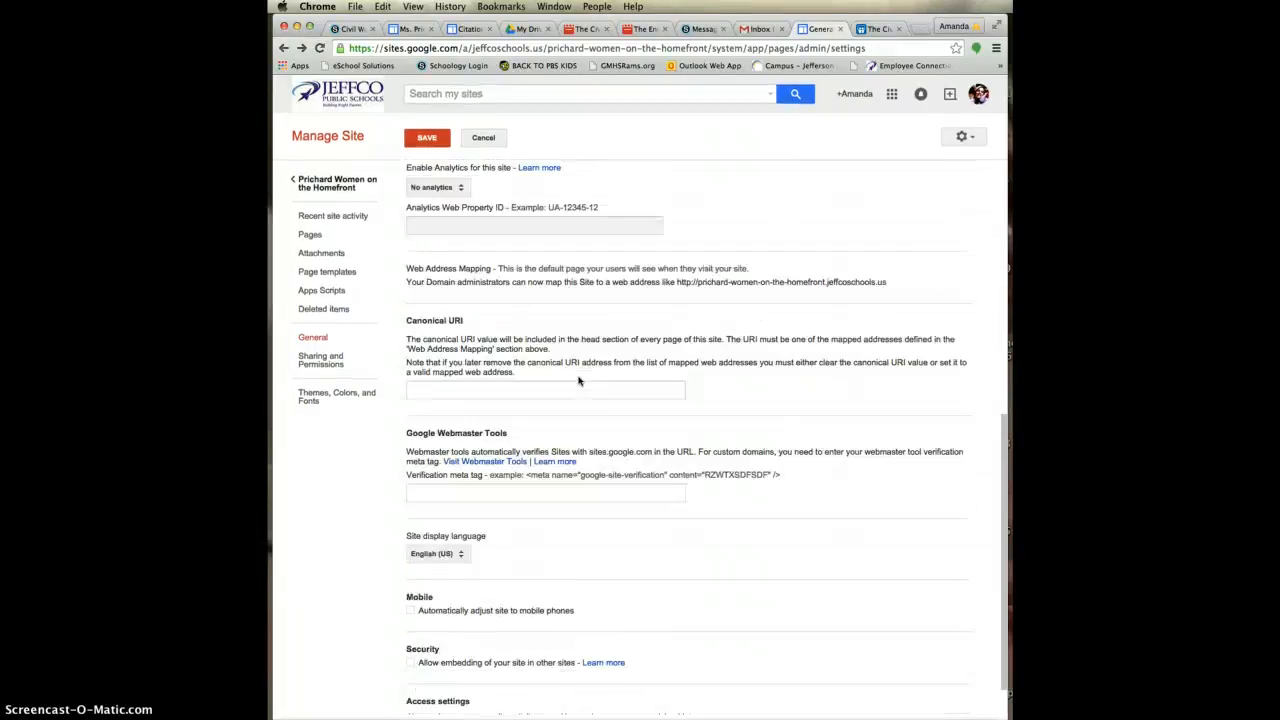
{"action": "scroll", "coordinate": [576, 390], "scroll_direction": "up", "scroll_amount": 4}
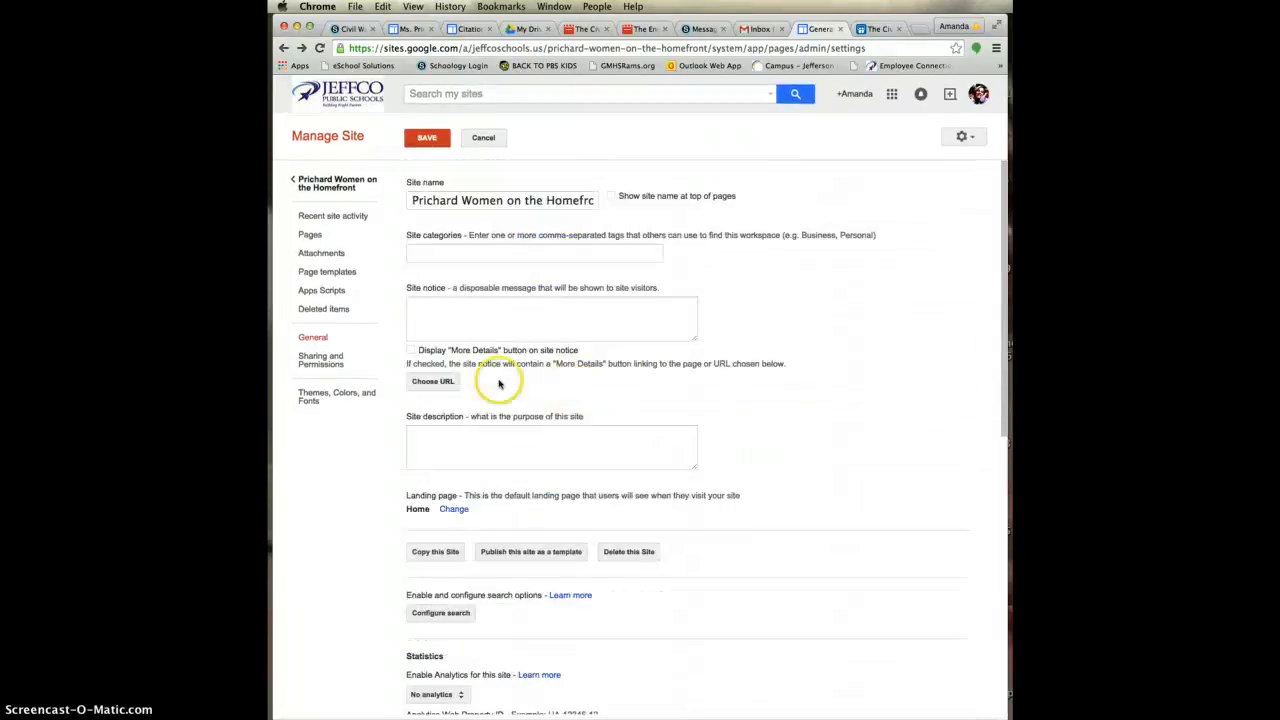
- Change the site's sharing permission to Anyone with the link, keep the access at Can view, and save it
{"action": "left_click", "coordinate": [320, 362]}
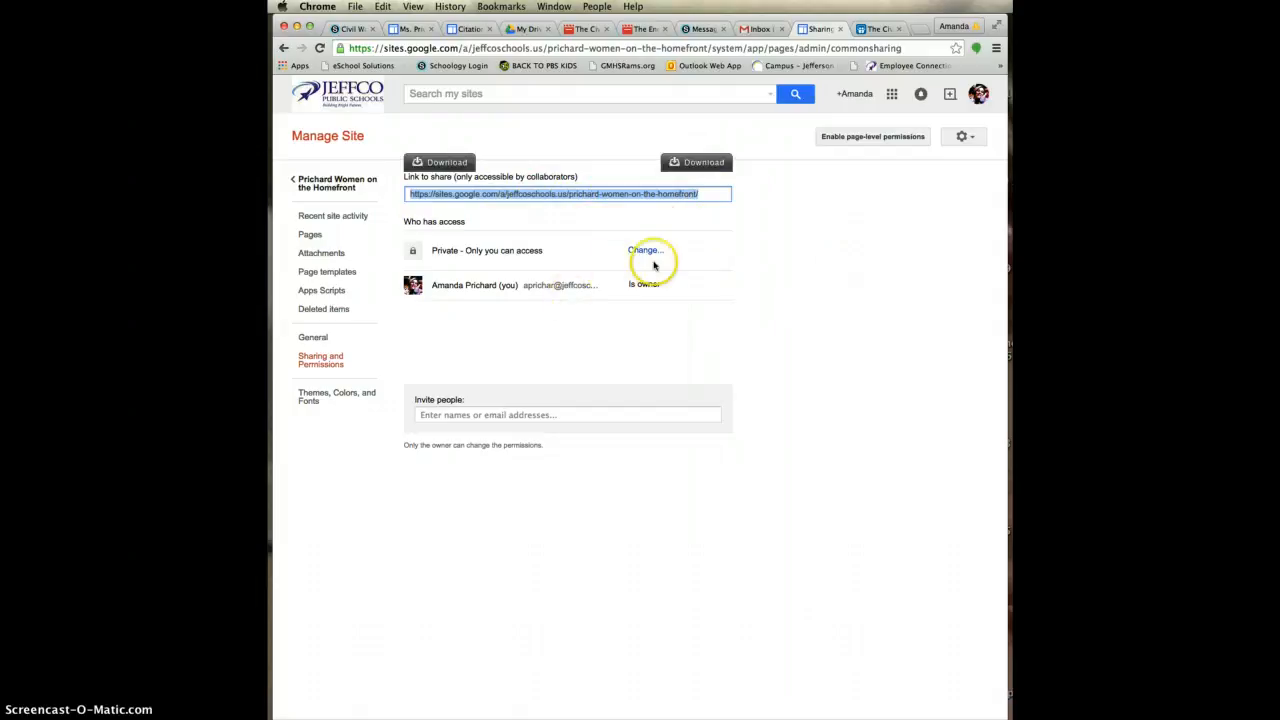
{"action": "left_click", "coordinate": [645, 251]}
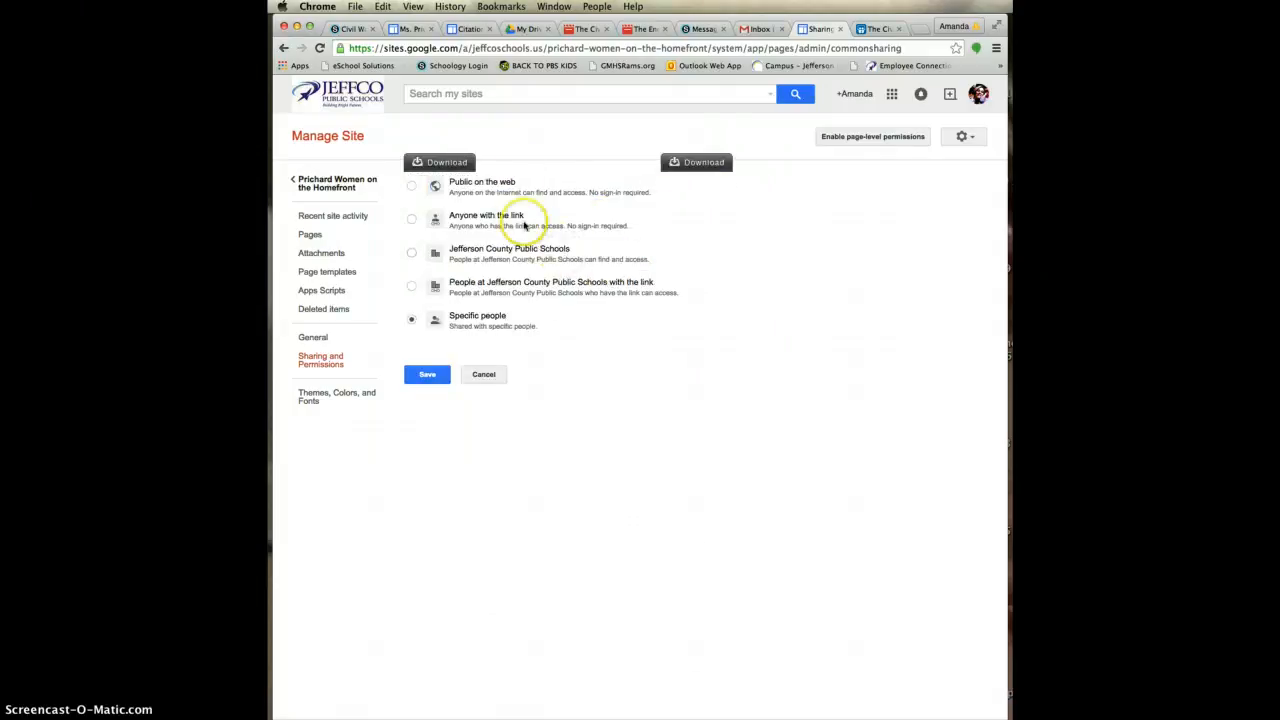
{"action": "left_click", "coordinate": [410, 219]}
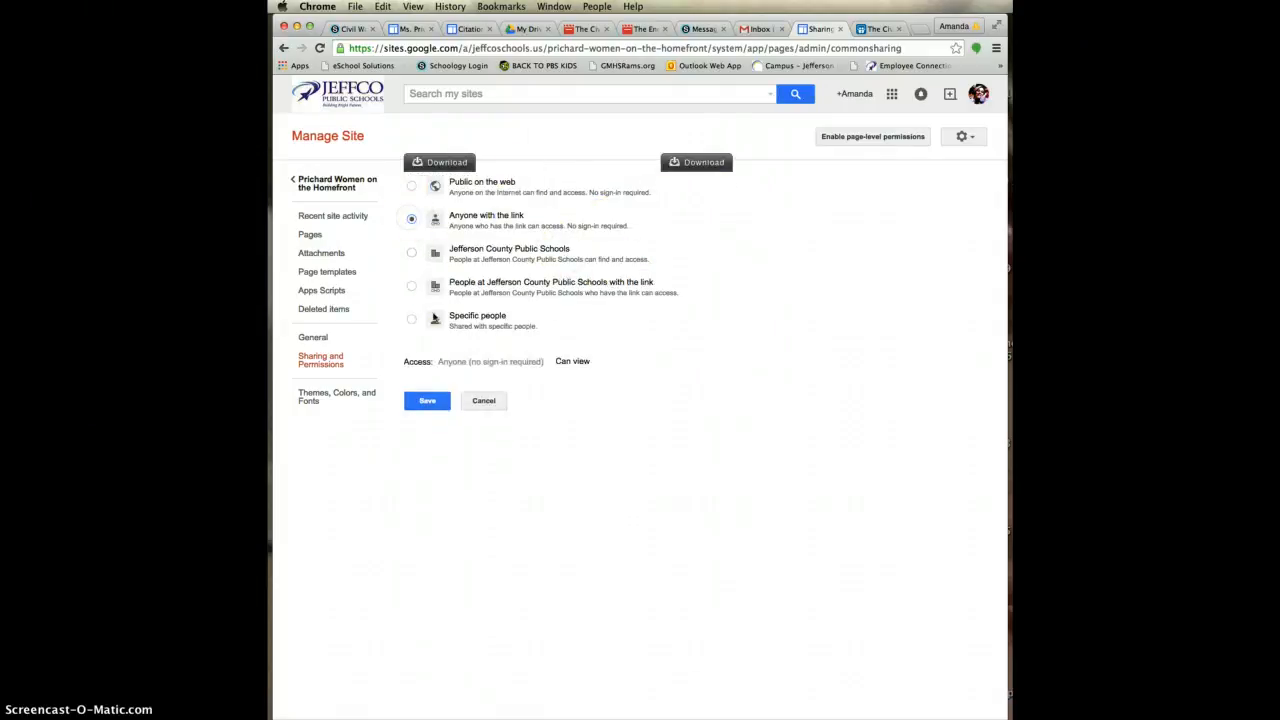
{"action": "left_click", "coordinate": [425, 400]}
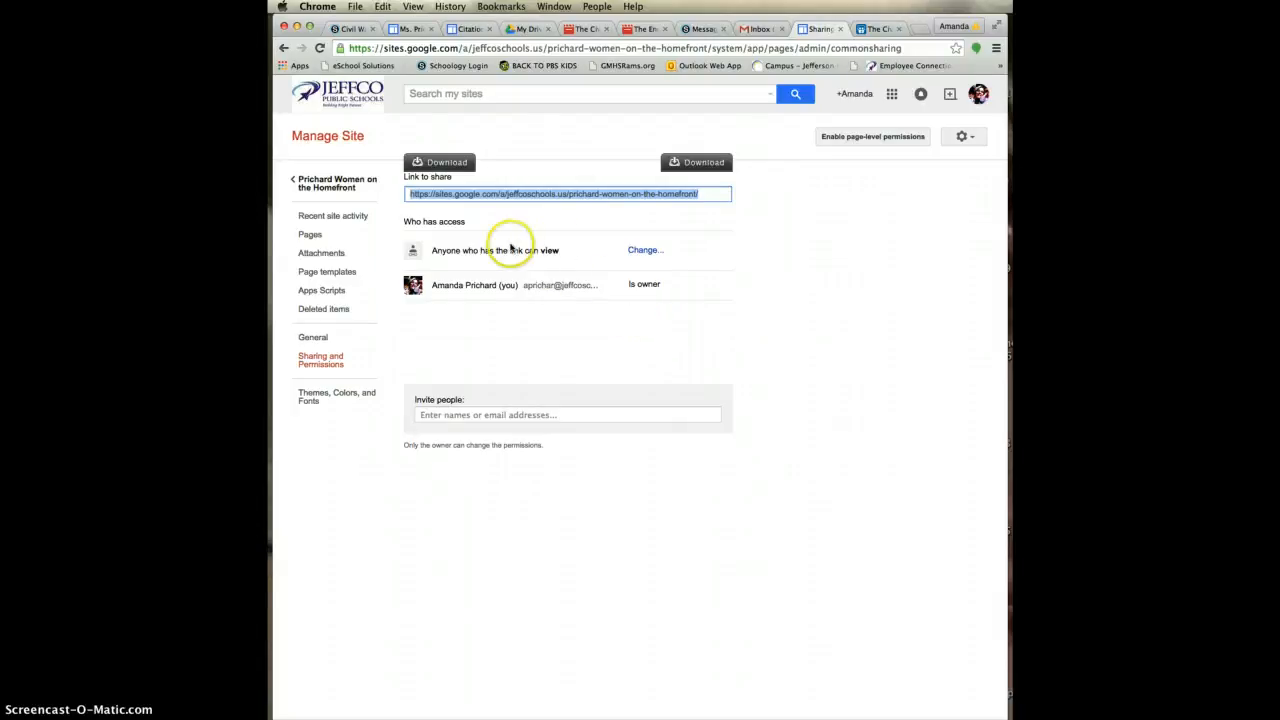
{"action": "left_click", "coordinate": [642, 250]}
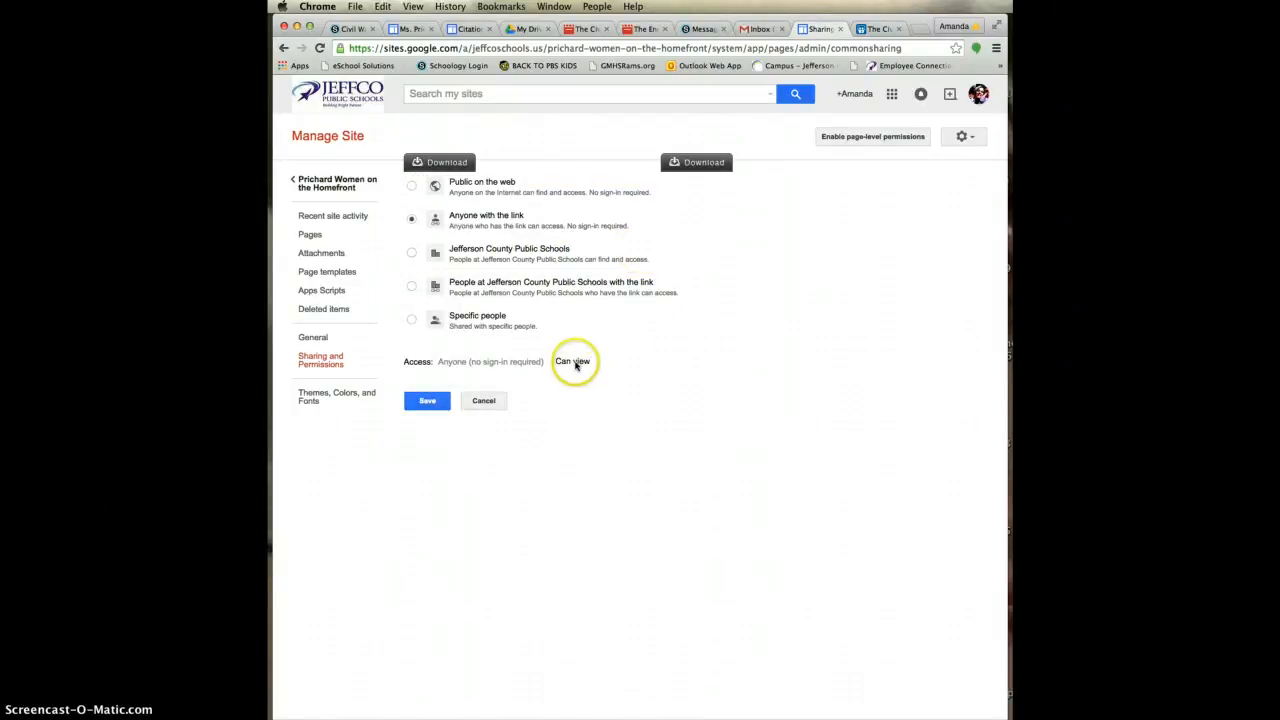
{"action": "left_click", "coordinate": [437, 402]}
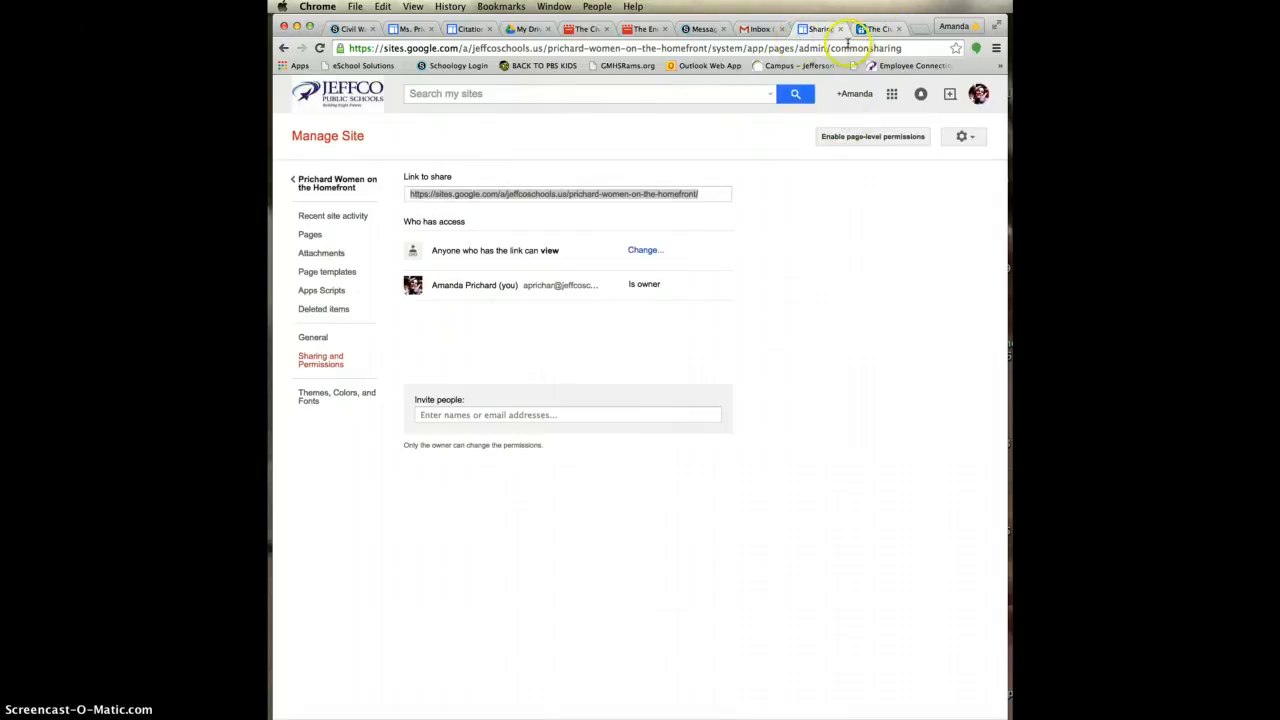
- Return to the site's Home page and look over its content down to the Citations section
{"action": "left_click", "coordinate": [340, 185]}
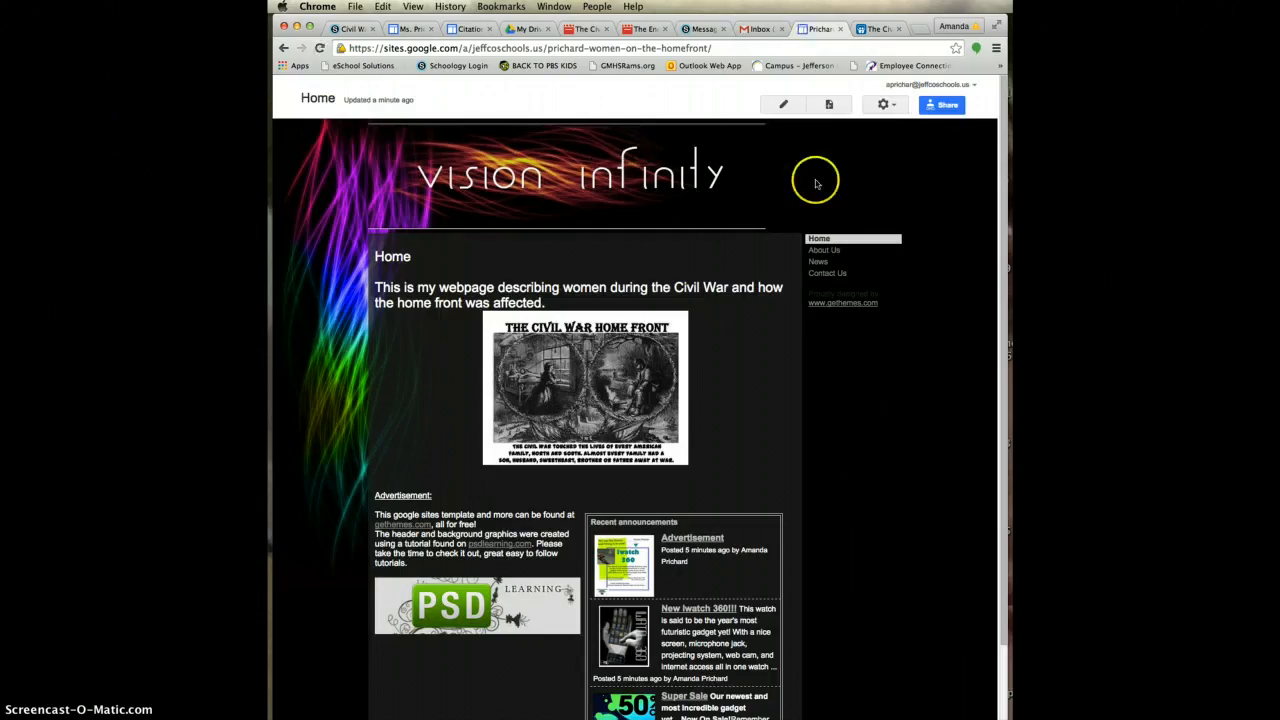
{"action": "scroll", "coordinate": [877, 477], "scroll_direction": "down", "scroll_amount": 3}
{"action": "scroll", "coordinate": [875, 495], "scroll_direction": "up", "scroll_amount": 3}
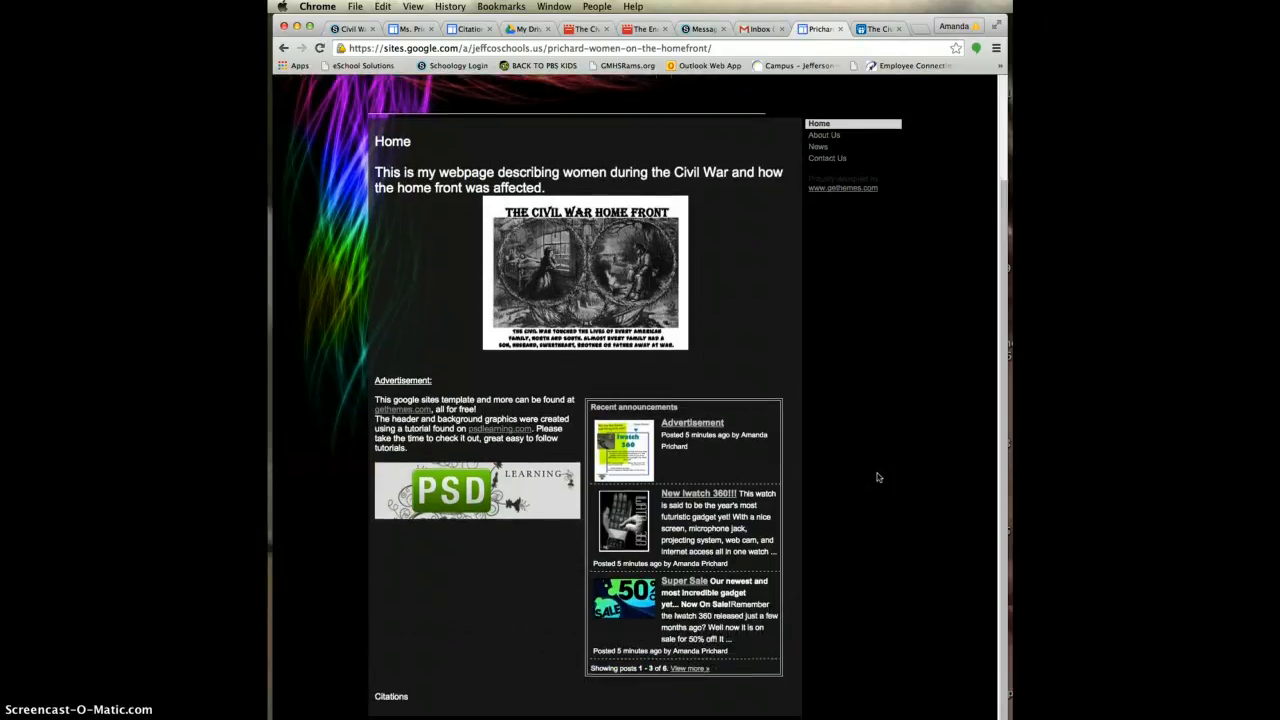
{"action": "scroll", "coordinate": [873, 513], "scroll_direction": "down", "scroll_amount": 3}
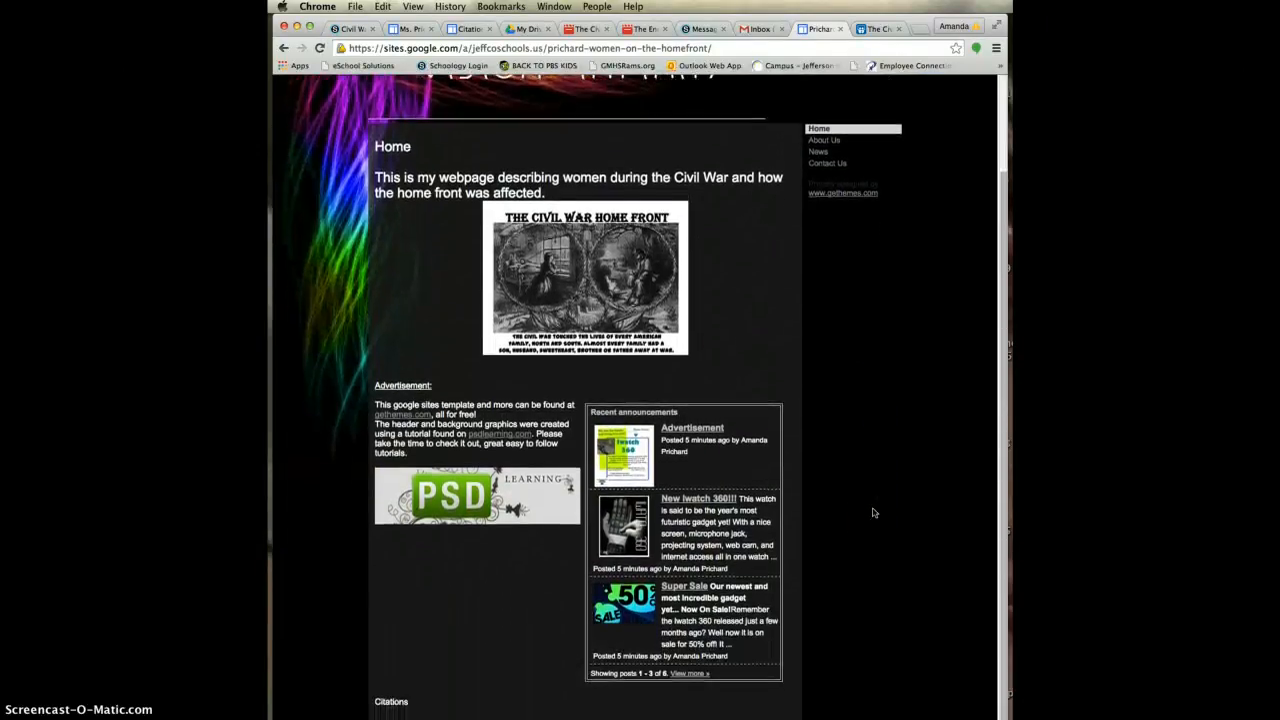
{"action": "left_click", "coordinate": [868, 490]}
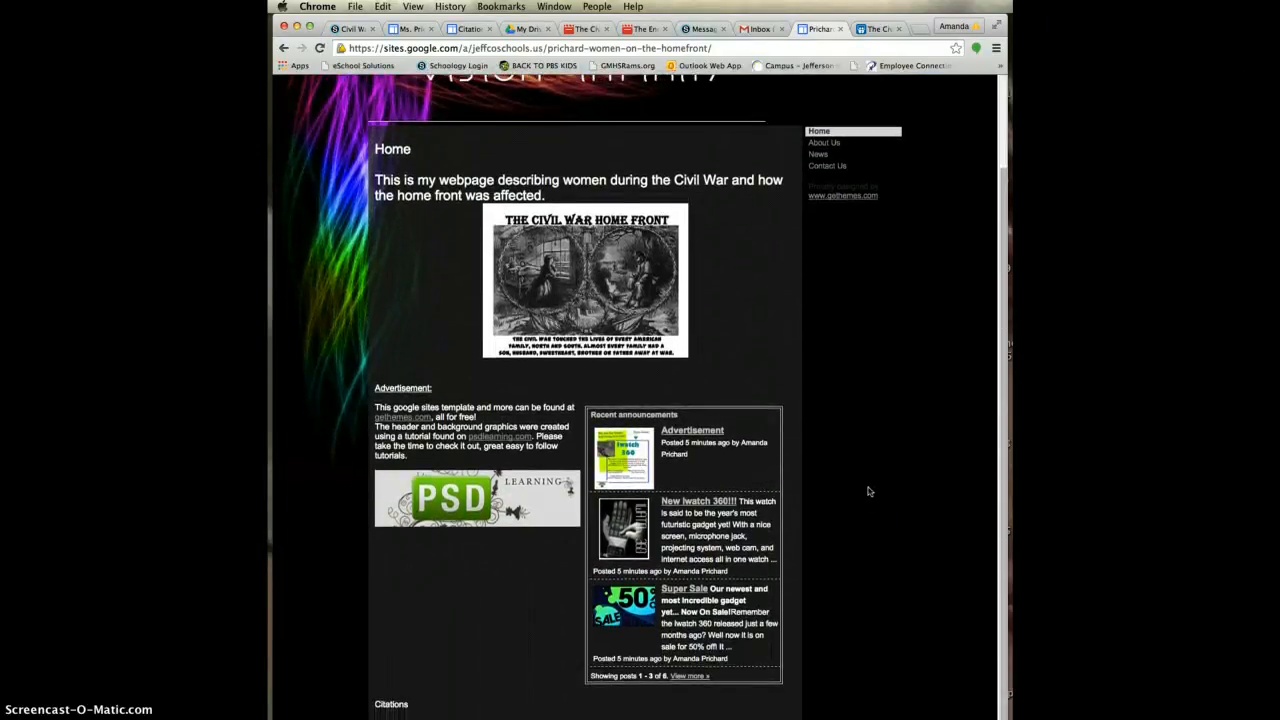